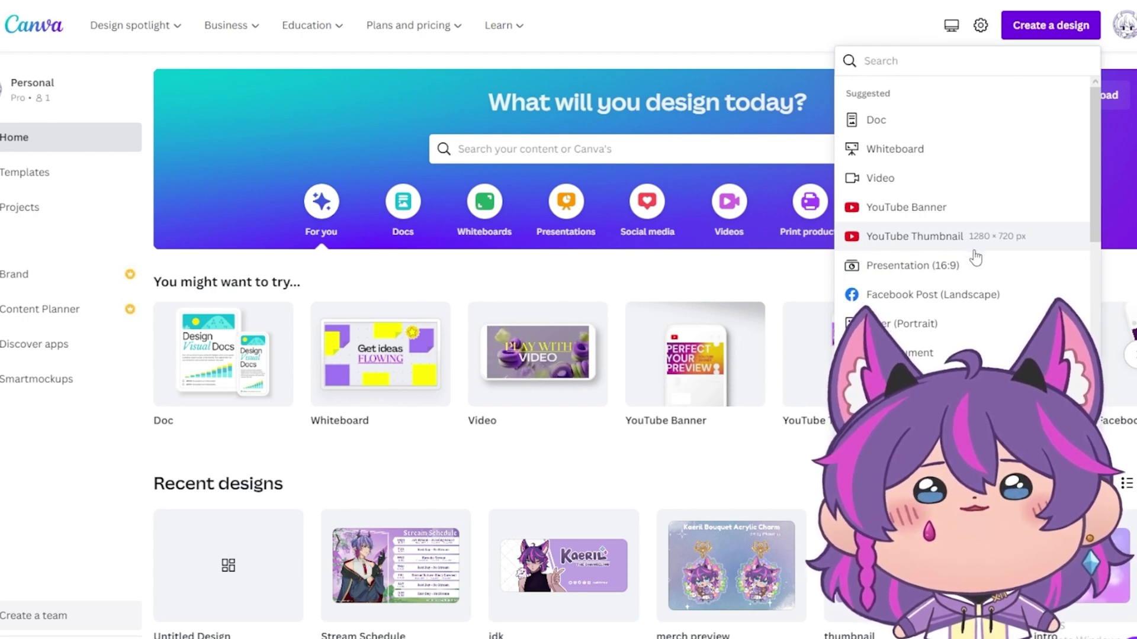
Create a new design in the YouTube Thumbnail format, 1280 × 720 px
{"action": "left_click", "coordinate": [975, 249]}
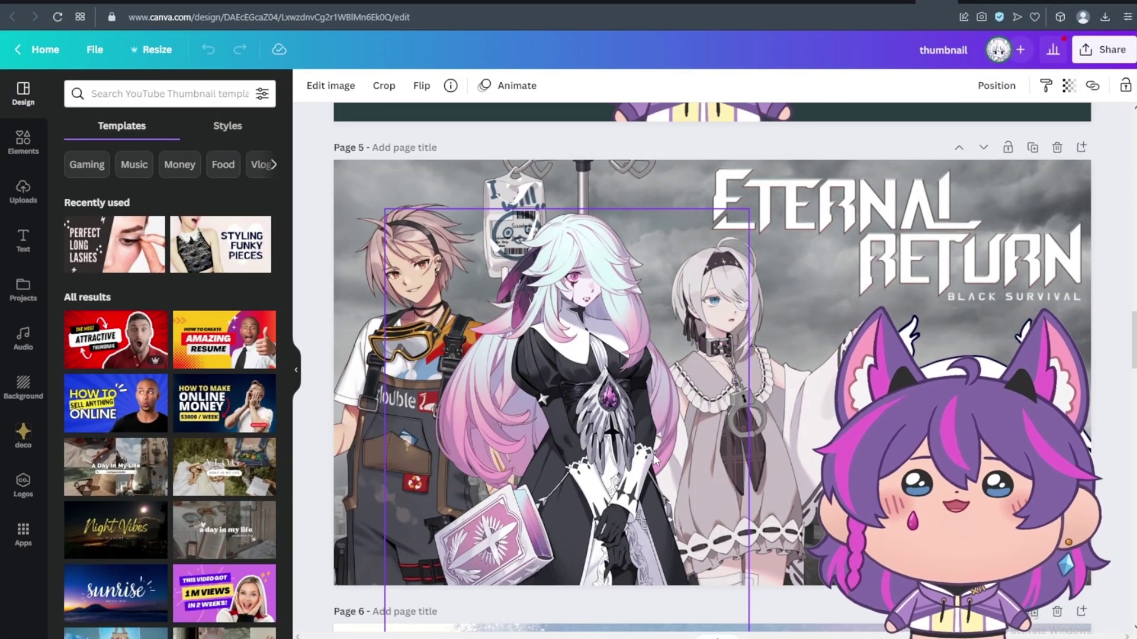
Nudge the overlapping character cutouts and the title on page 5, the Eternal Return thumbnail, to show their layering
{"action": "mouse_move", "coordinate": [675, 456]}
{"action": "left_mouse_down"}
{"action": "mouse_move", "coordinate": [654, 468]}
{"action": "mouse_move", "coordinate": [686, 450]}
{"action": "left_mouse_up"}
{"action": "mouse_move", "coordinate": [936, 251]}
{"action": "left_mouse_down"}
{"action": "mouse_move", "coordinate": [888, 251]}
{"action": "mouse_move", "coordinate": [934, 253]}
{"action": "left_mouse_up"}
{"action": "left_click", "coordinate": [410, 417]}
{"action": "left_click_drag", "start_coordinate": [410, 417], "coordinate": [418, 397]}
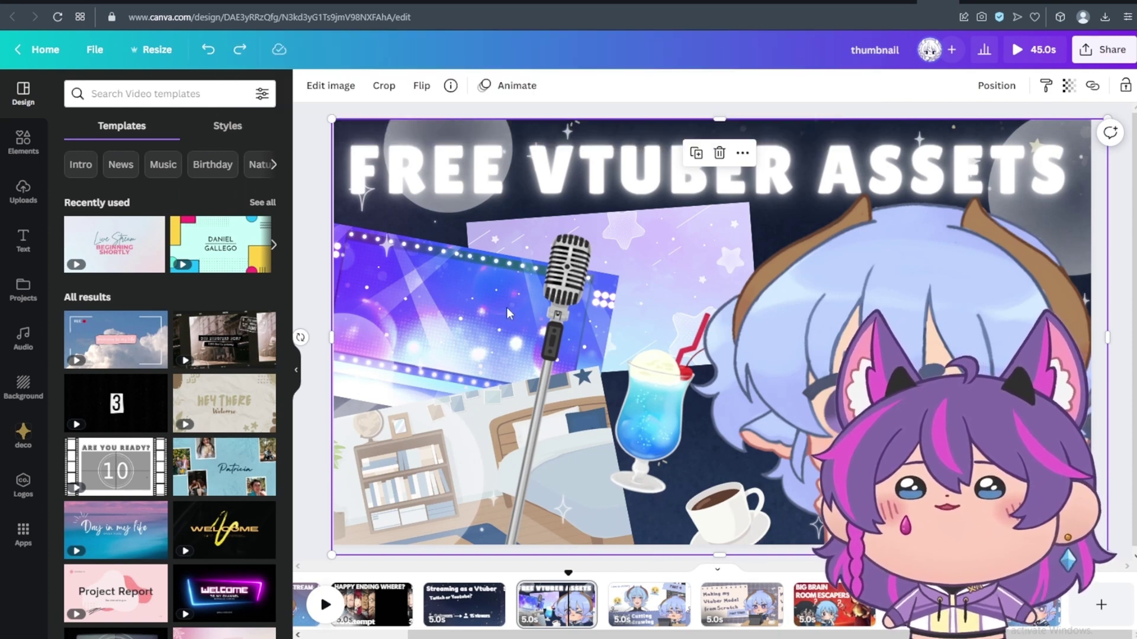
Try removing the dark background from the Free VTuber Assets page to reveal its separate layers, and undo the removal
{"action": "key", "text": "Delete"}
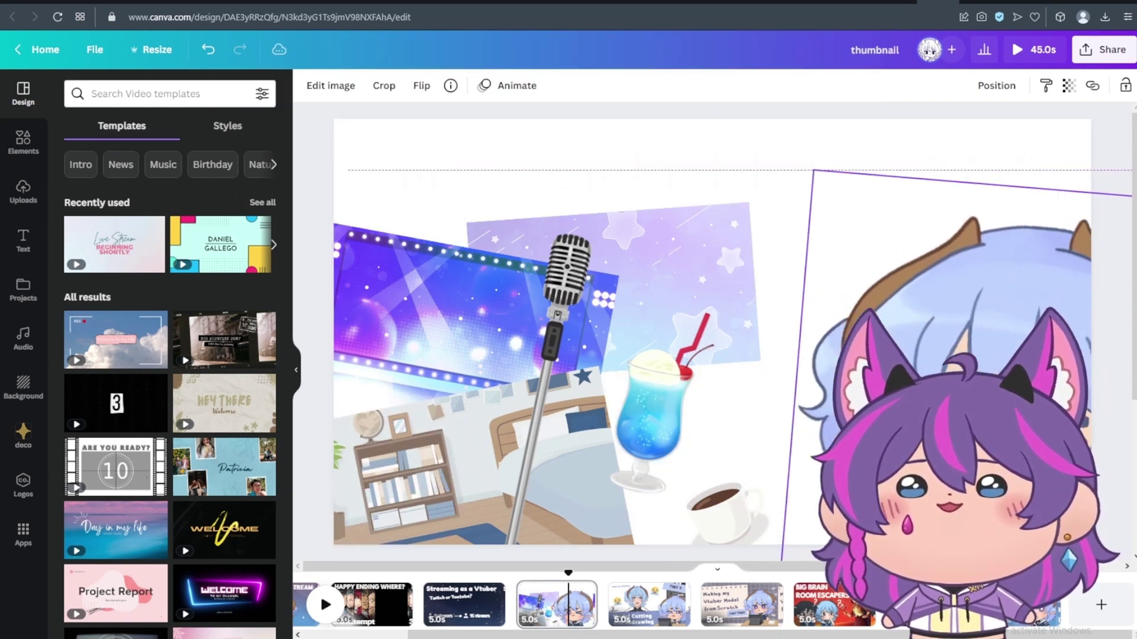
{"action": "key", "text": "ctrl+z"}
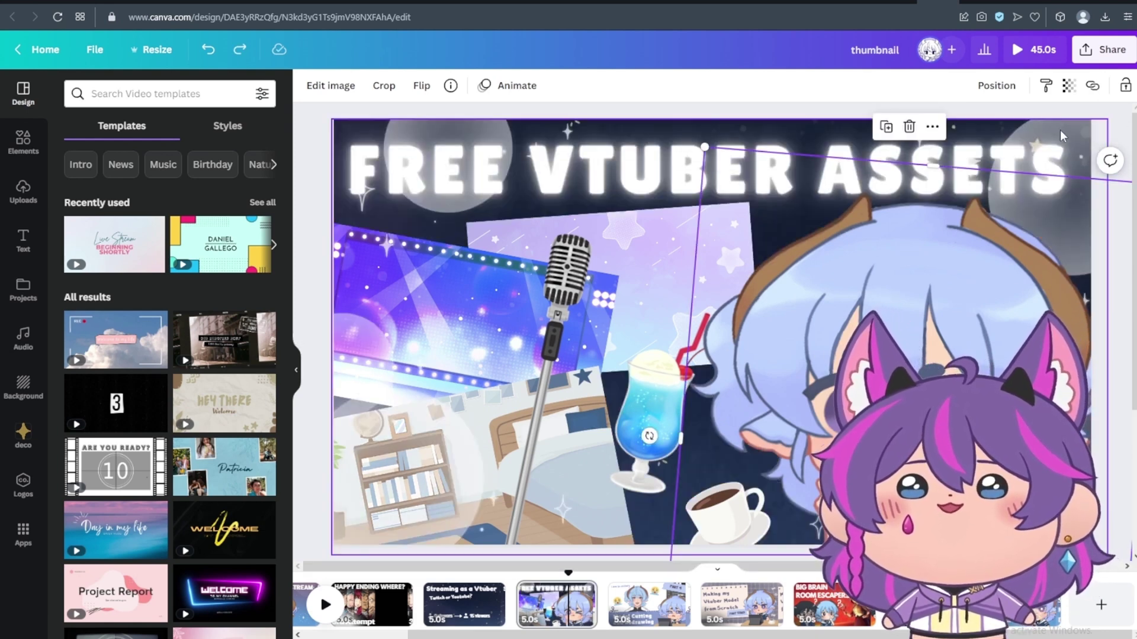
{"action": "left_click_drag", "start_coordinate": [547, 130], "coordinate": [500, 135]}
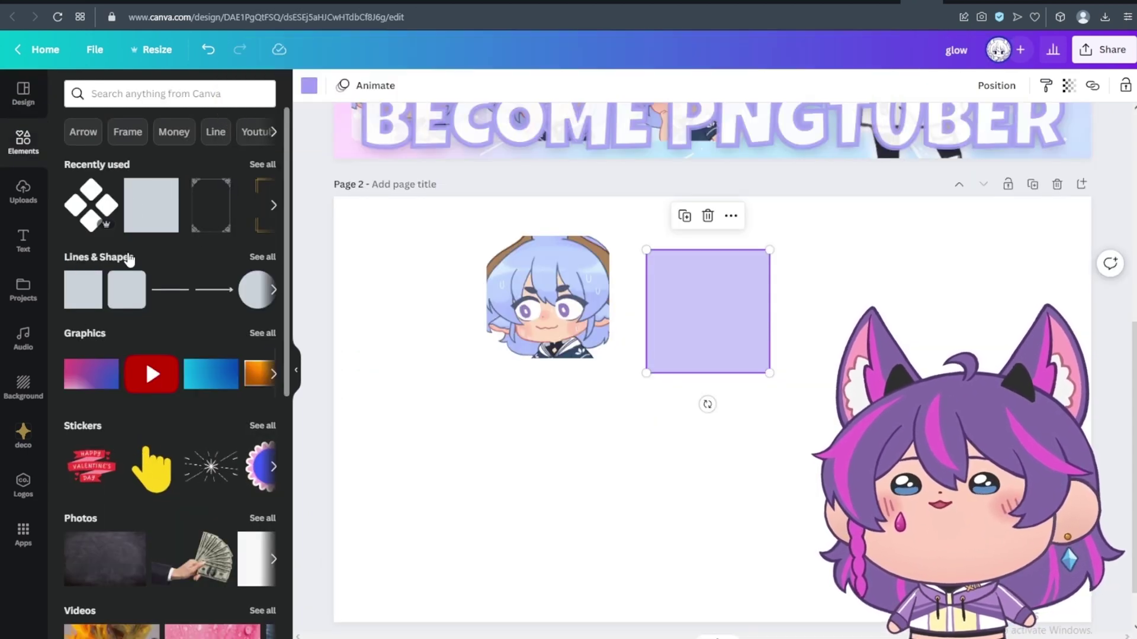
Add the rounded speech bubble from Lines & Shapes to page 2 of the glow design
{"action": "left_click", "coordinate": [255, 264]}
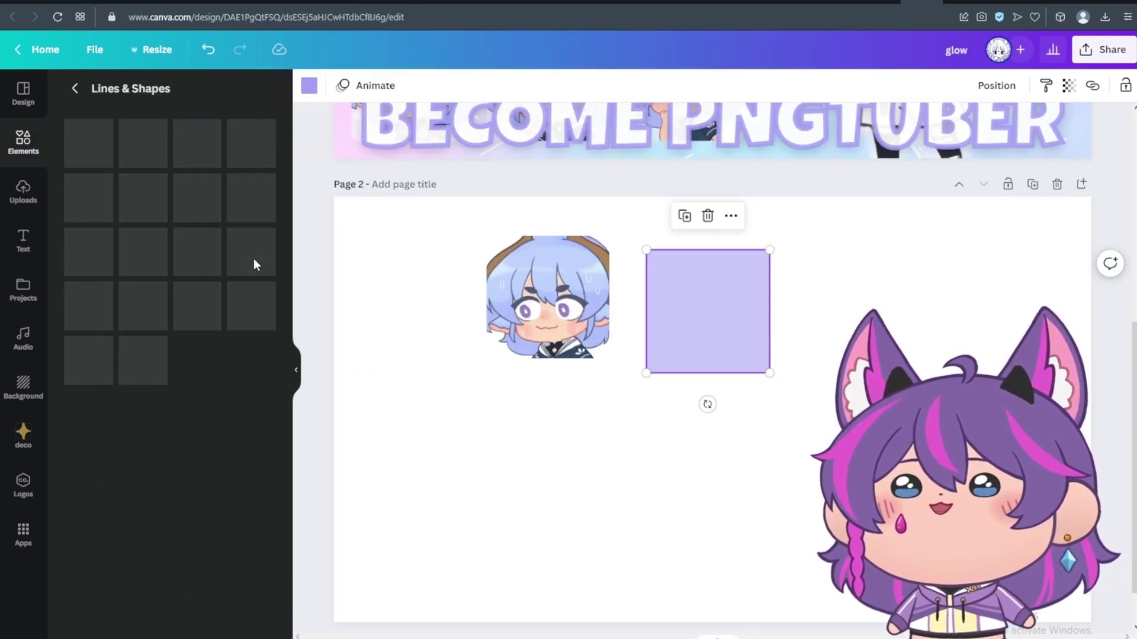
{"action": "scroll", "coordinate": [231, 296], "scroll_direction": "down", "scroll_amount": 4}
{"action": "scroll", "coordinate": [165, 272], "scroll_direction": "down", "scroll_amount": 3}
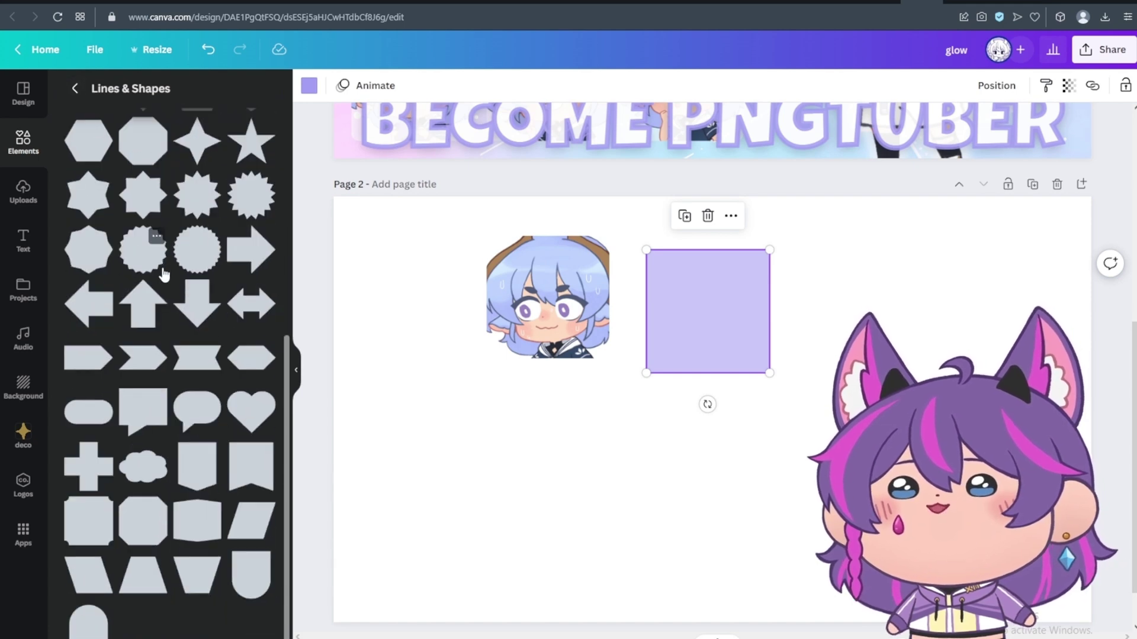
{"action": "left_click", "coordinate": [196, 409]}
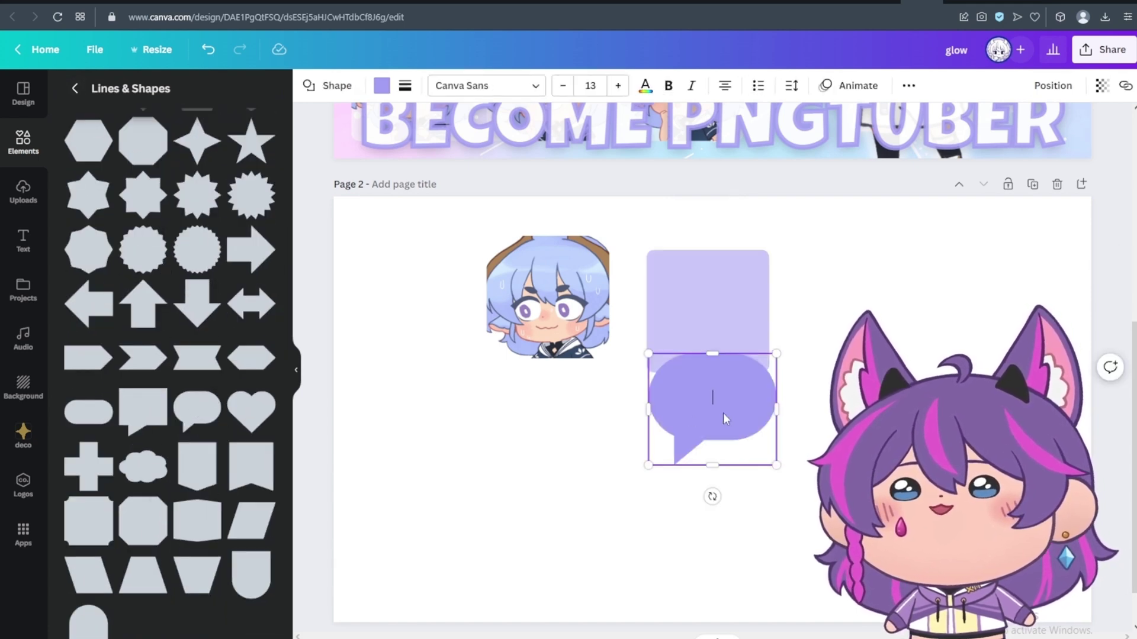
Place the speech bubble below the avatar image and reshape it into a wide bubble
{"action": "left_click_drag", "start_coordinate": [747, 426], "coordinate": [581, 487]}
{"action": "mouse_move", "coordinate": [569, 541]}
{"action": "left_mouse_down"}
{"action": "mouse_move", "coordinate": [571, 599]}
{"action": "mouse_move", "coordinate": [586, 510]}
{"action": "mouse_move", "coordinate": [577, 550]}
{"action": "left_mouse_up"}
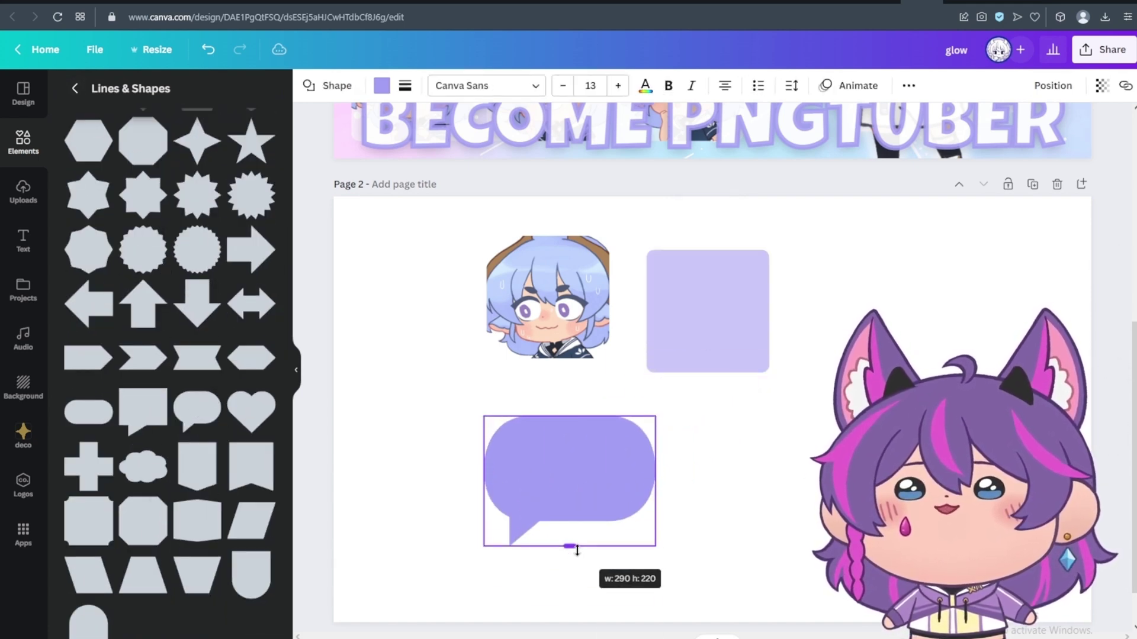
{"action": "left_click_drag", "start_coordinate": [649, 549], "coordinate": [605, 535]}
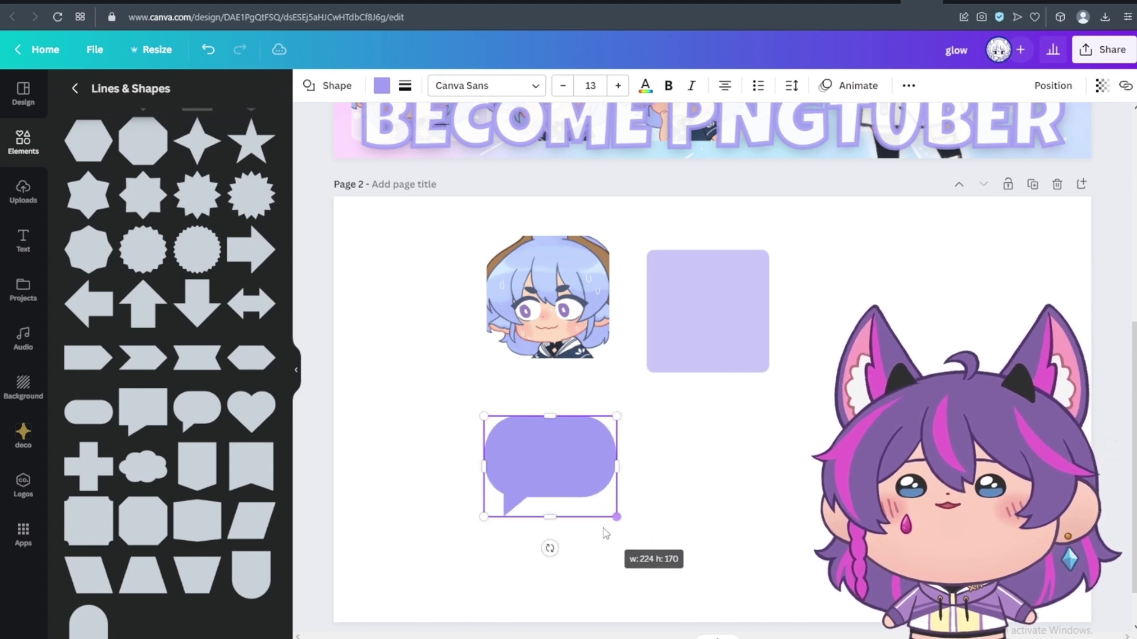
{"action": "left_click_drag", "start_coordinate": [612, 473], "coordinate": [664, 486]}
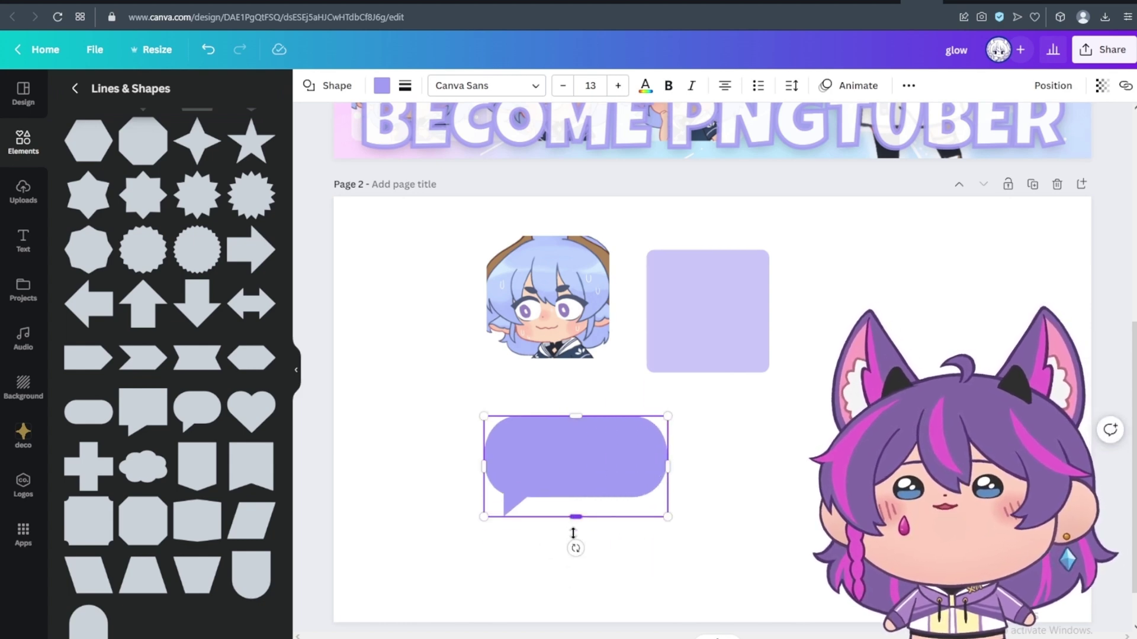
{"action": "left_click_drag", "start_coordinate": [573, 532], "coordinate": [574, 532]}
Try stacking the avatar image with the translucent purple square on page 2 and changing their layer order
{"action": "left_click", "coordinate": [695, 271]}
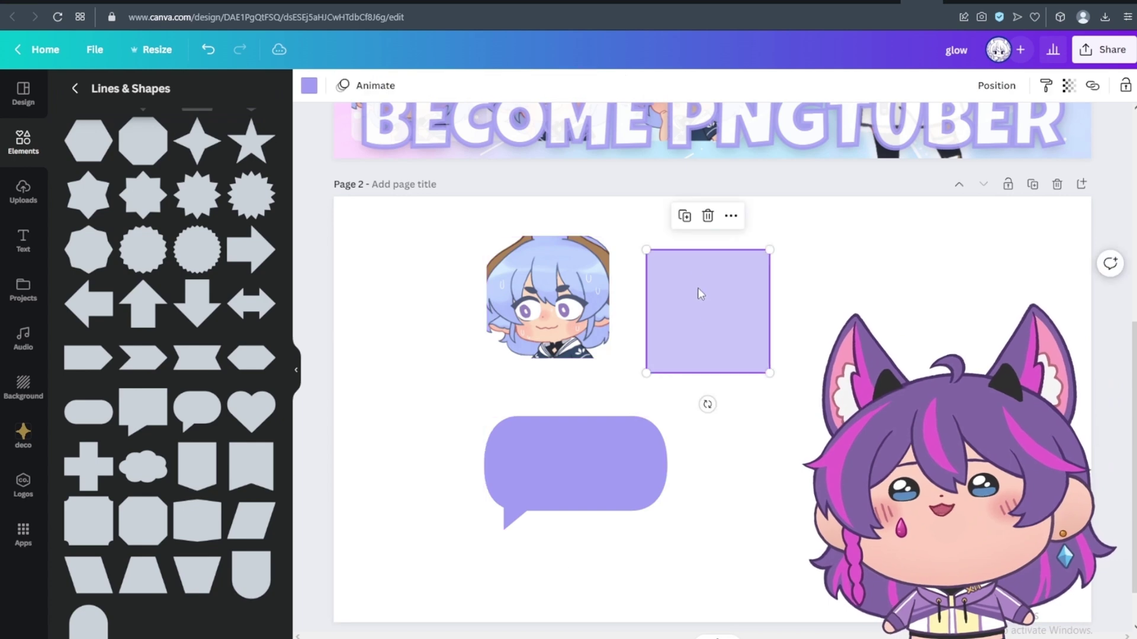
{"action": "left_click_drag", "start_coordinate": [571, 294], "coordinate": [748, 317]}
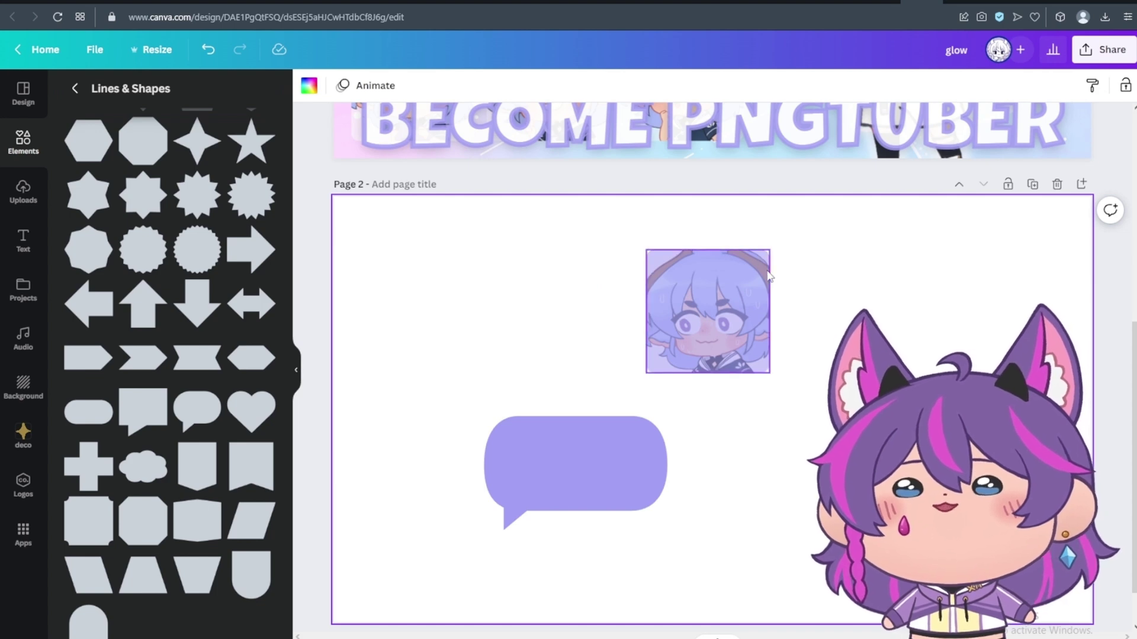
{"action": "right_click", "coordinate": [737, 315]}
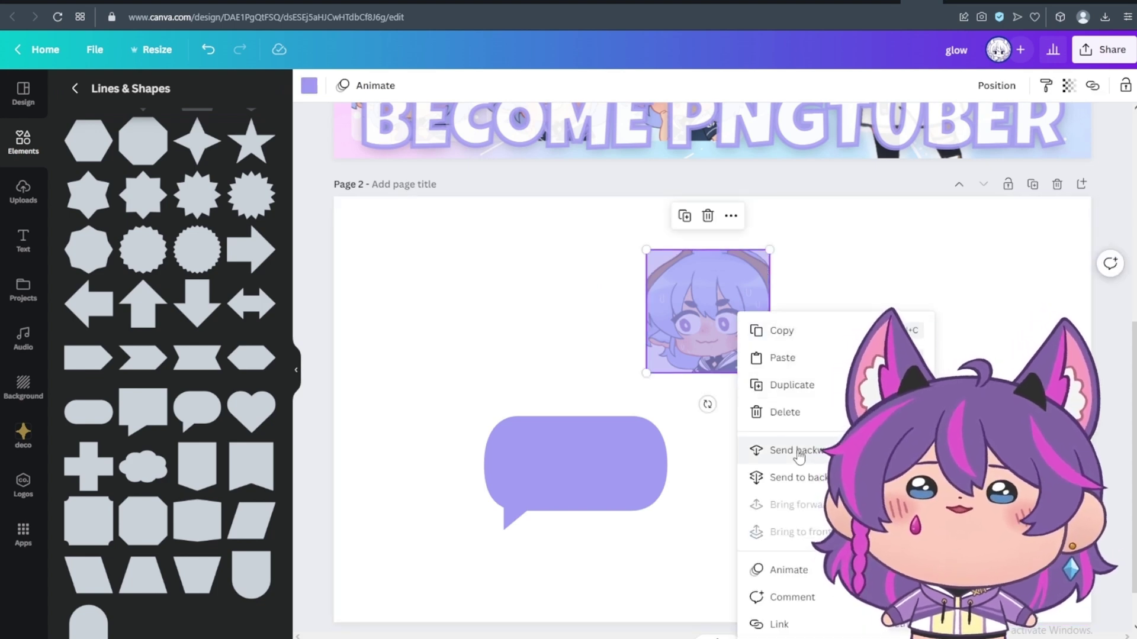
{"action": "left_click_drag", "start_coordinate": [688, 308], "coordinate": [495, 300]}
Undo the example edits until page 2 is gone and the emote is back in page 1's grid, and leave the design
{"action": "scroll", "coordinate": [637, 464], "scroll_direction": "up", "scroll_amount": 8}
{"action": "scroll", "coordinate": [638, 464], "scroll_direction": "down", "scroll_amount": 4}
{"action": "scroll", "coordinate": [684, 361], "scroll_direction": "up", "scroll_amount": 5}
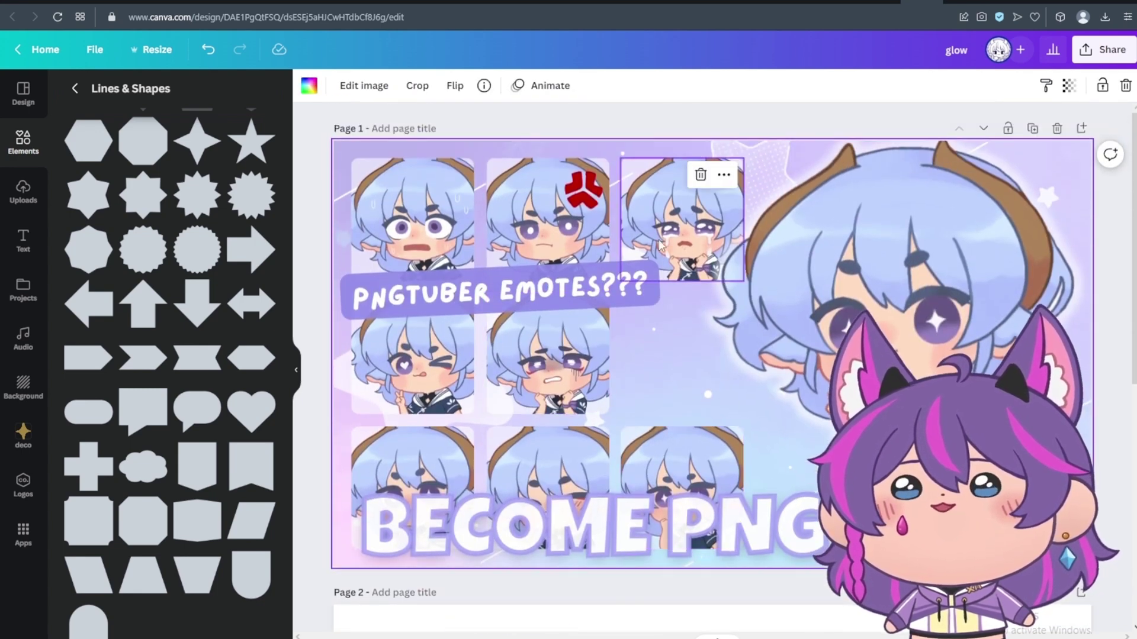
{"action": "scroll", "coordinate": [608, 557], "scroll_direction": "down", "scroll_amount": 1}
{"action": "scroll", "coordinate": [609, 557], "scroll_direction": "down", "scroll_amount": 5}
{"action": "key", "text": "ctrl+z"}
{"action": "key", "text": "ctrl+z"}
{"action": "key", "text": "ctrl+z"}
{"action": "key", "text": "ctrl+z"}
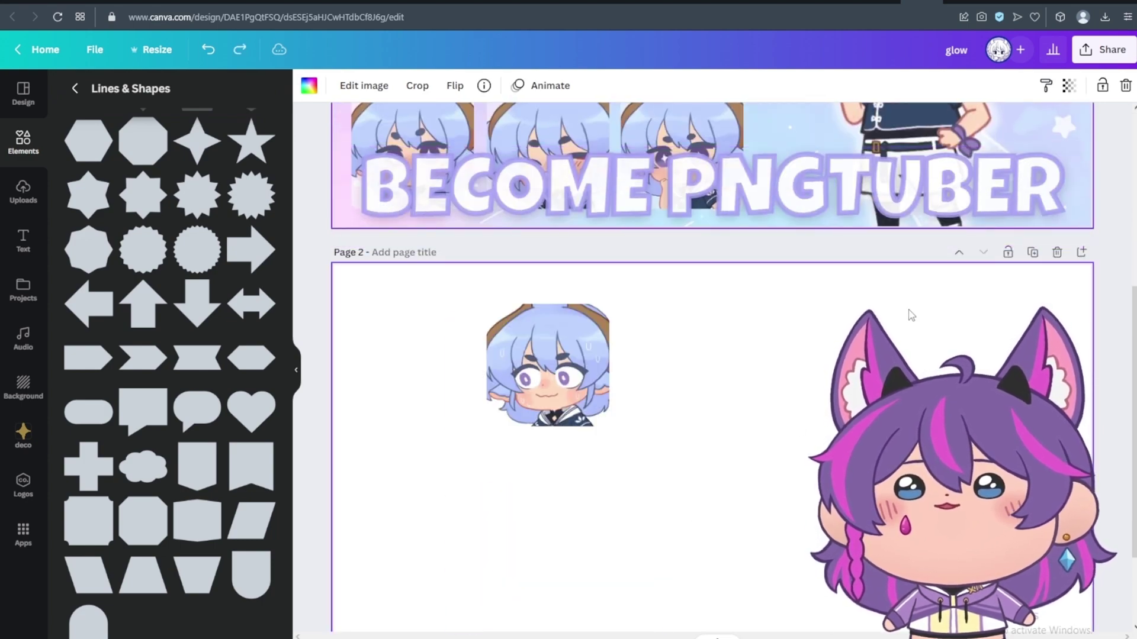
{"action": "key", "text": "ctrl+z"}
{"action": "scroll", "coordinate": [921, 310], "scroll_direction": "up", "scroll_amount": 5}
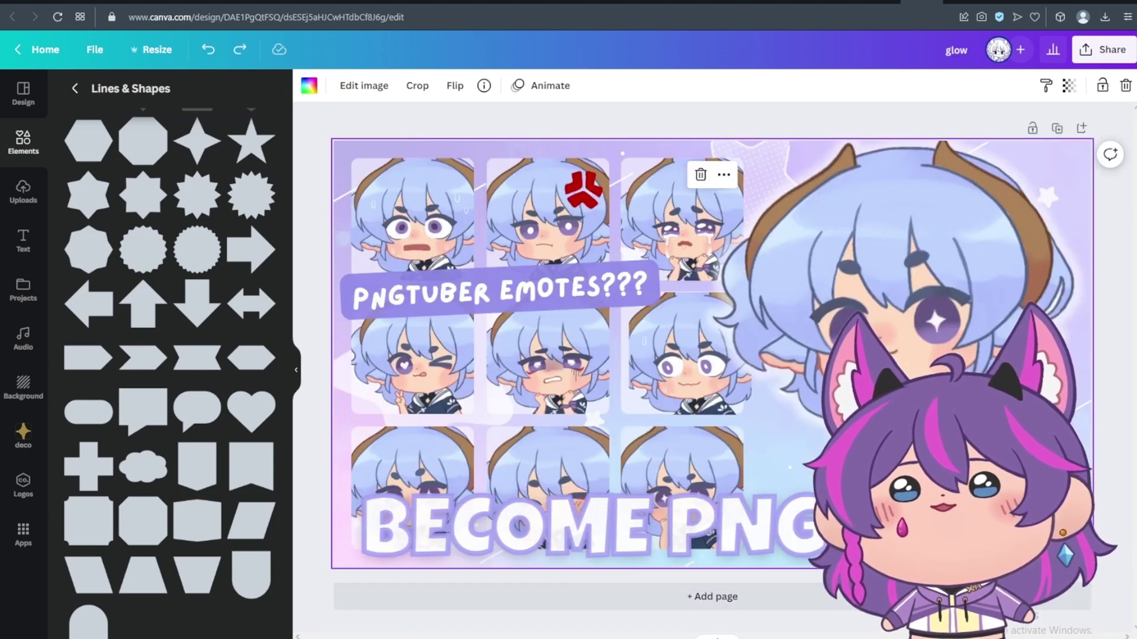
{"action": "scroll", "coordinate": [732, 312], "scroll_direction": "down", "scroll_amount": 5}
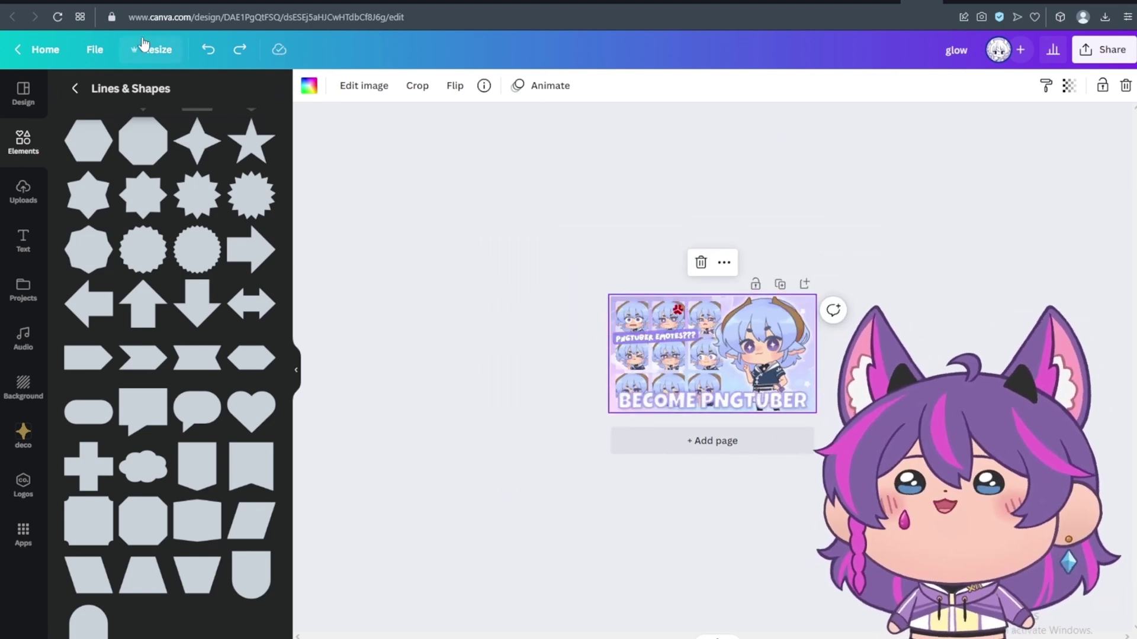
{"action": "left_click", "coordinate": [27, 51]}
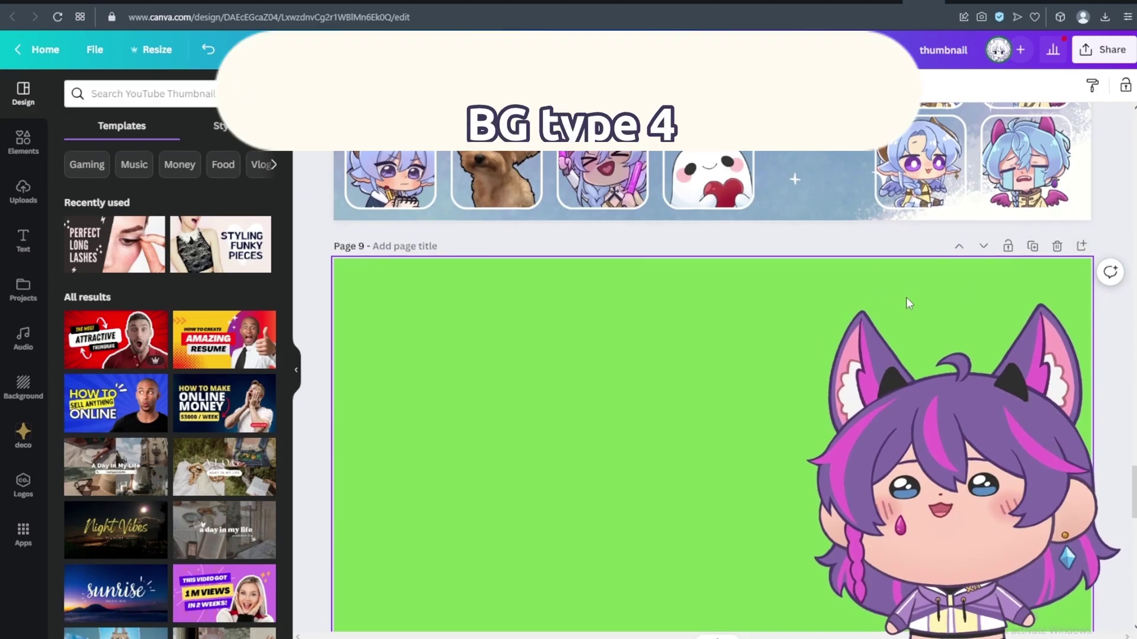
Change page 9's green background to the cream document color
{"action": "scroll", "coordinate": [905, 297], "scroll_direction": "down", "scroll_amount": 3}
{"action": "left_click", "coordinate": [309, 86]}
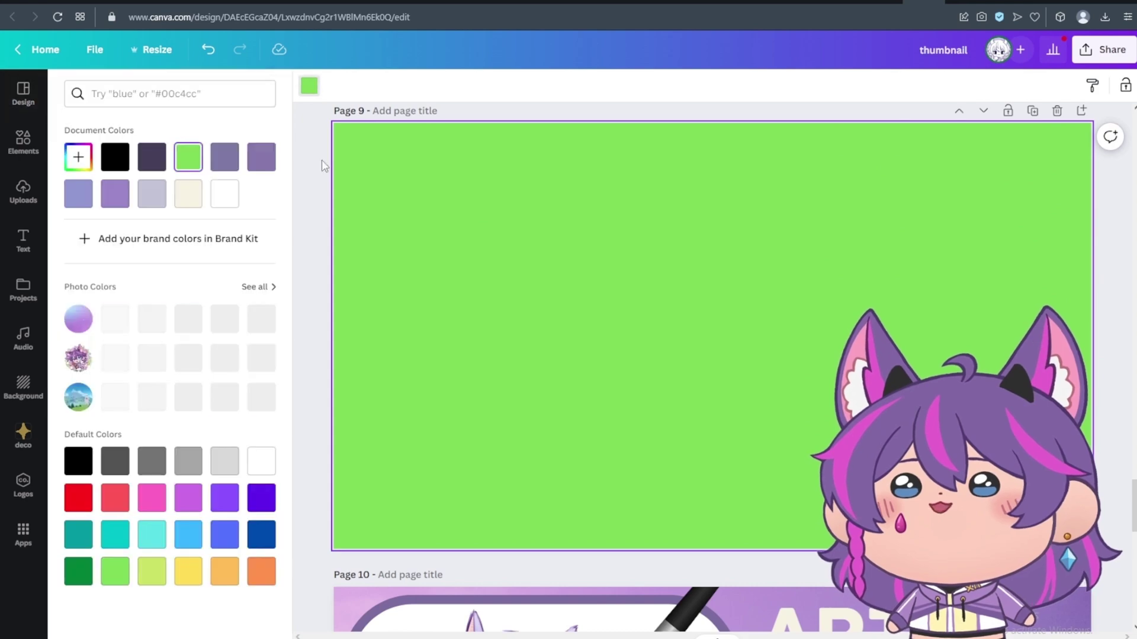
{"action": "left_click", "coordinate": [176, 202]}
{"action": "scroll", "coordinate": [650, 222], "scroll_direction": "up", "scroll_amount": 6}
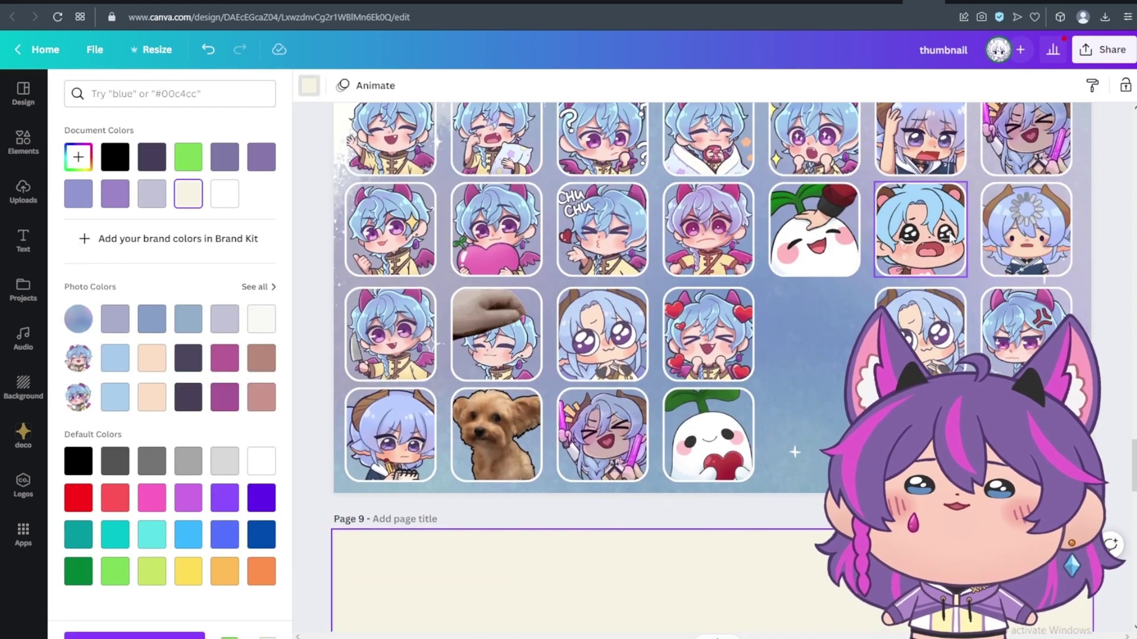
{"action": "scroll", "coordinate": [570, 420], "scroll_direction": "down", "scroll_amount": 2}
{"action": "scroll", "coordinate": [570, 420], "scroll_direction": "down", "scroll_amount": 5}
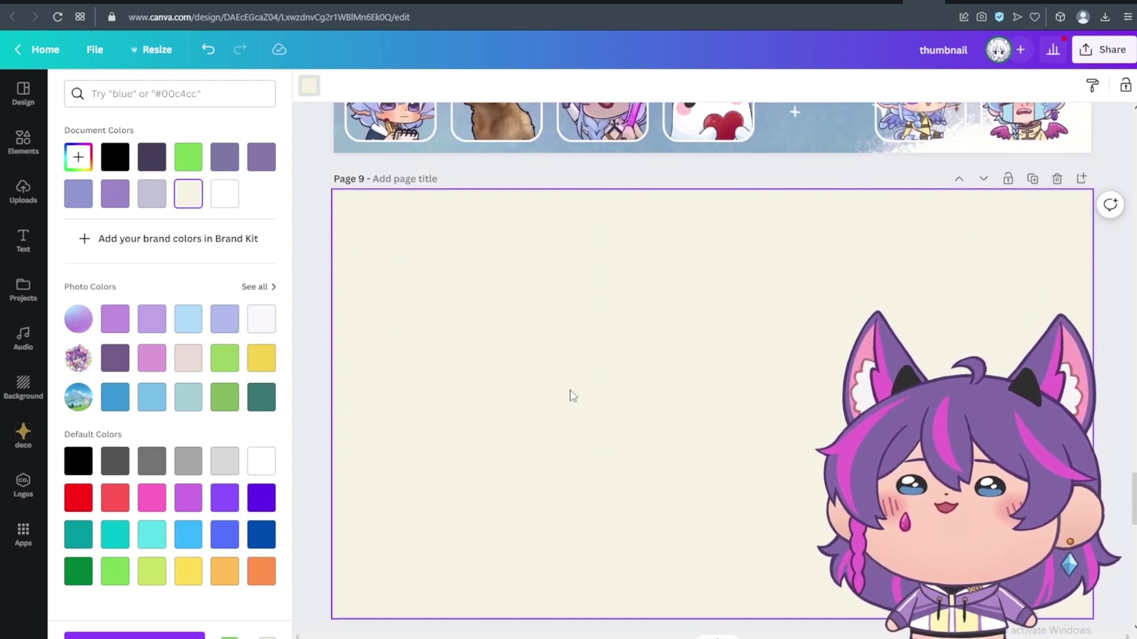
Add the bordered square frame with rounded corners to page 9 and place it in the page's left half
{"action": "left_click", "coordinate": [24, 191]}
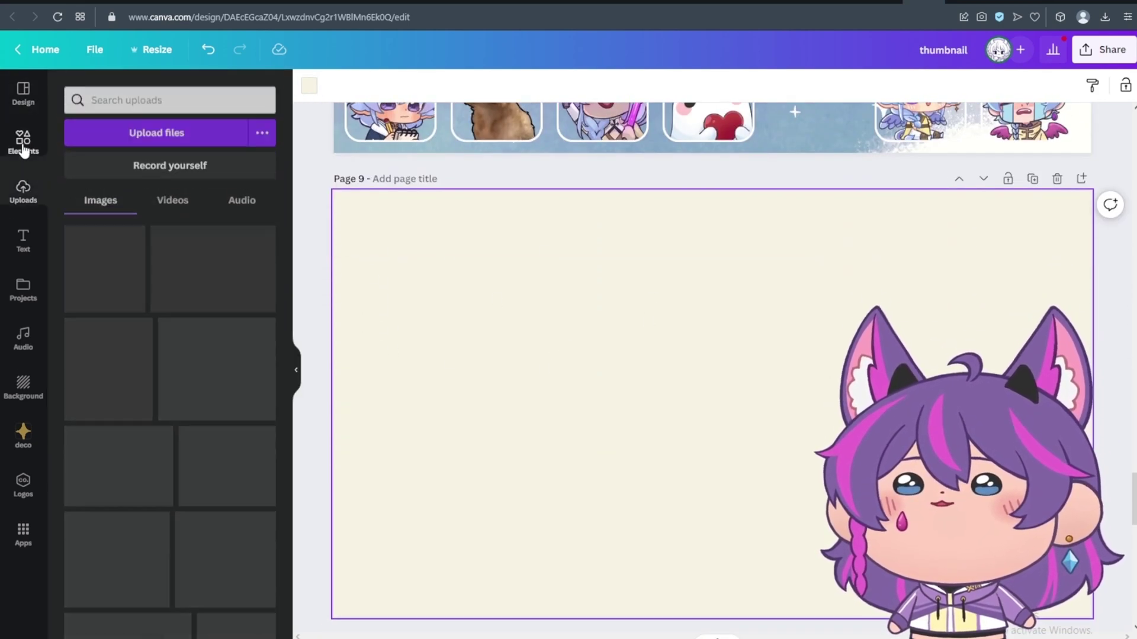
{"action": "left_click", "coordinate": [22, 142]}
{"action": "scroll", "coordinate": [159, 385], "scroll_direction": "down", "scroll_amount": 9}
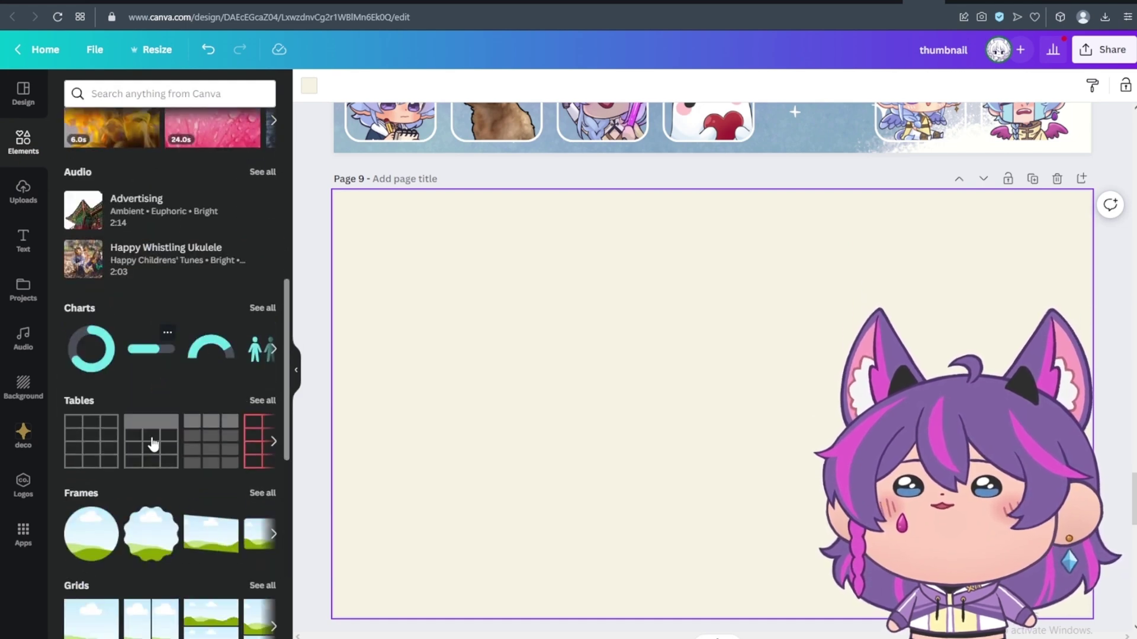
{"action": "scroll", "coordinate": [158, 402], "scroll_direction": "down", "scroll_amount": 4}
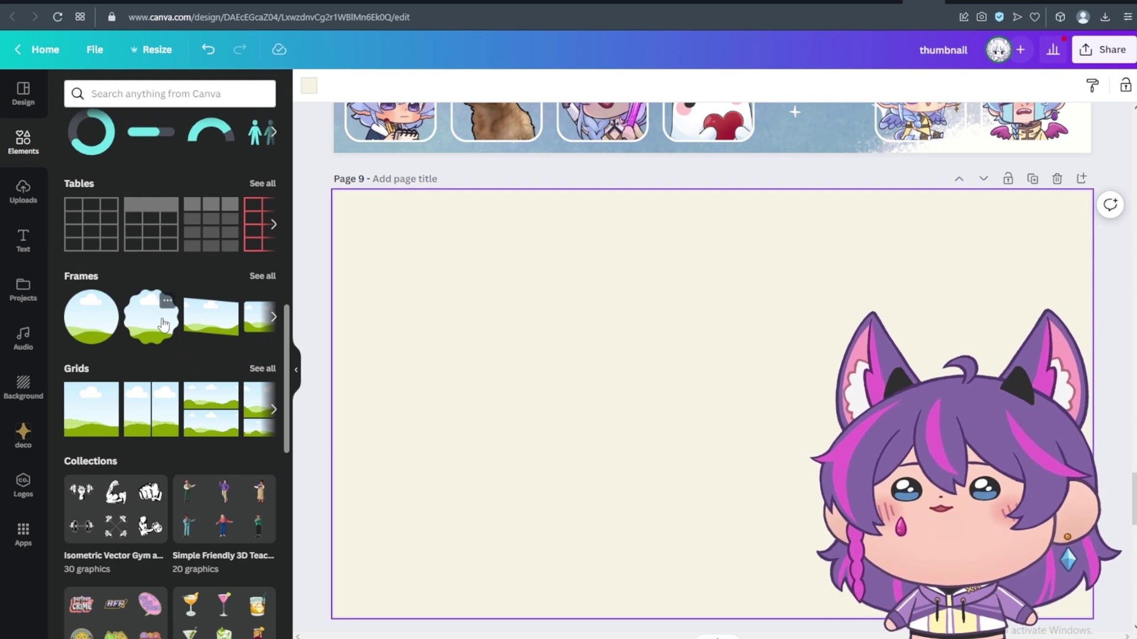
{"action": "left_click", "coordinate": [261, 277]}
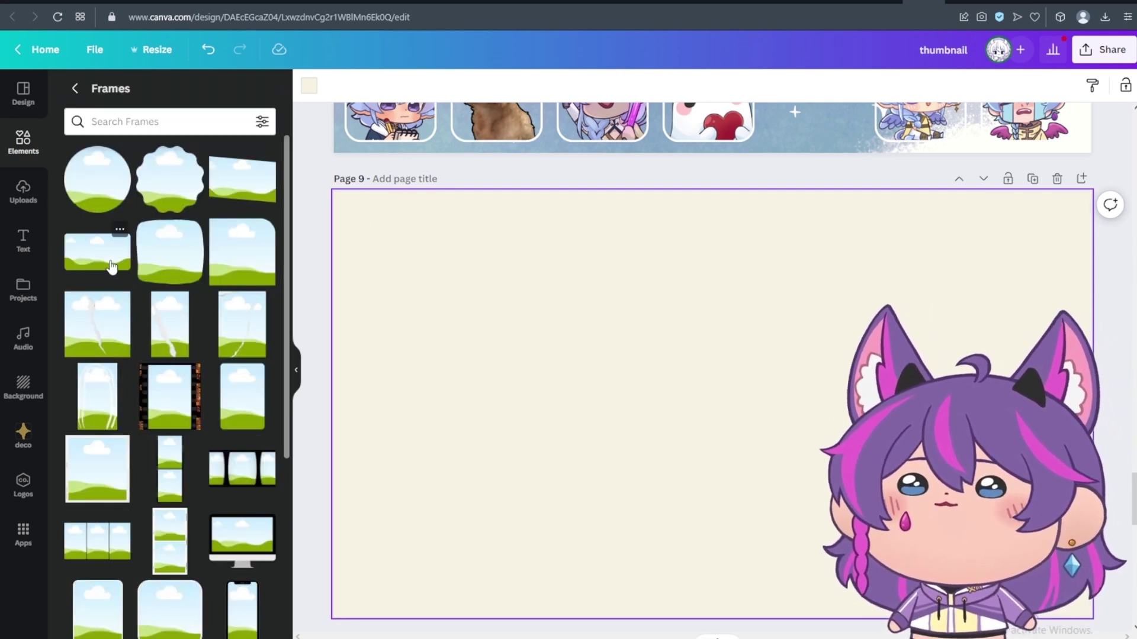
{"action": "scroll", "coordinate": [118, 266], "scroll_direction": "down", "scroll_amount": 5}
{"action": "left_click", "coordinate": [195, 350]}
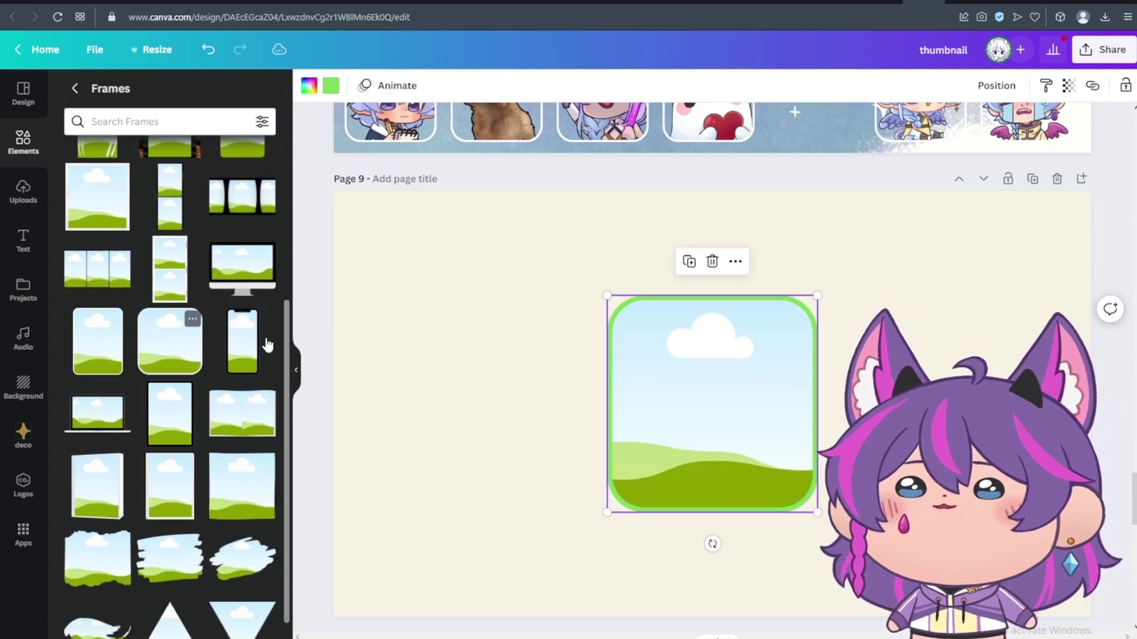
{"action": "left_click_drag", "start_coordinate": [707, 393], "coordinate": [524, 349]}
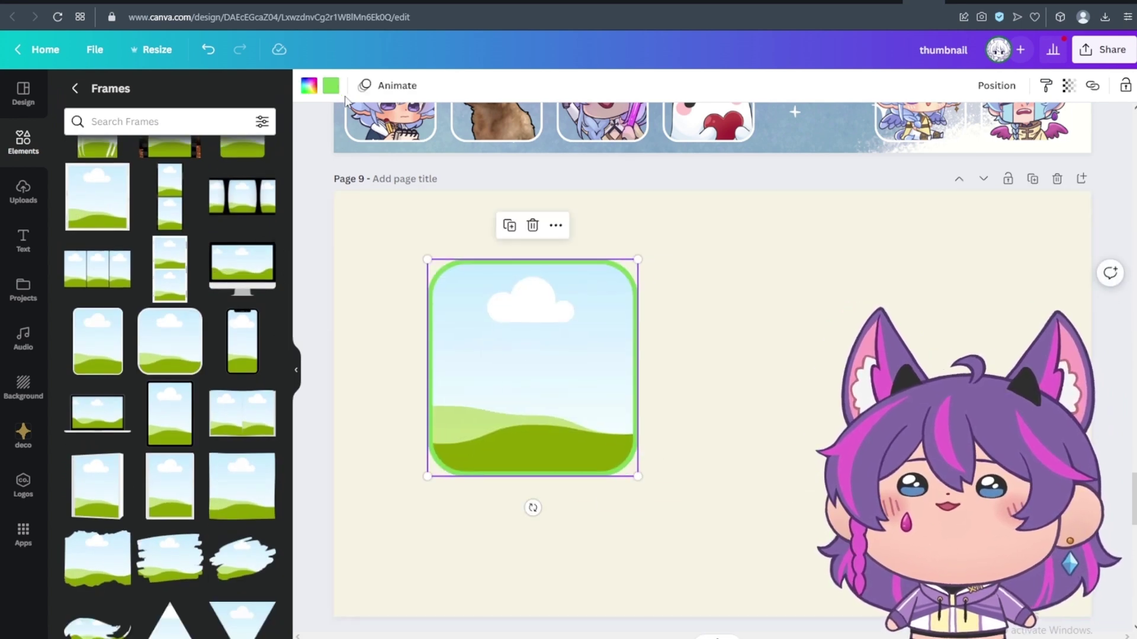
Recolor the frame's green border with the muted blue-purple document color
{"action": "left_click", "coordinate": [323, 87]}
{"action": "left_click", "coordinate": [225, 159]}
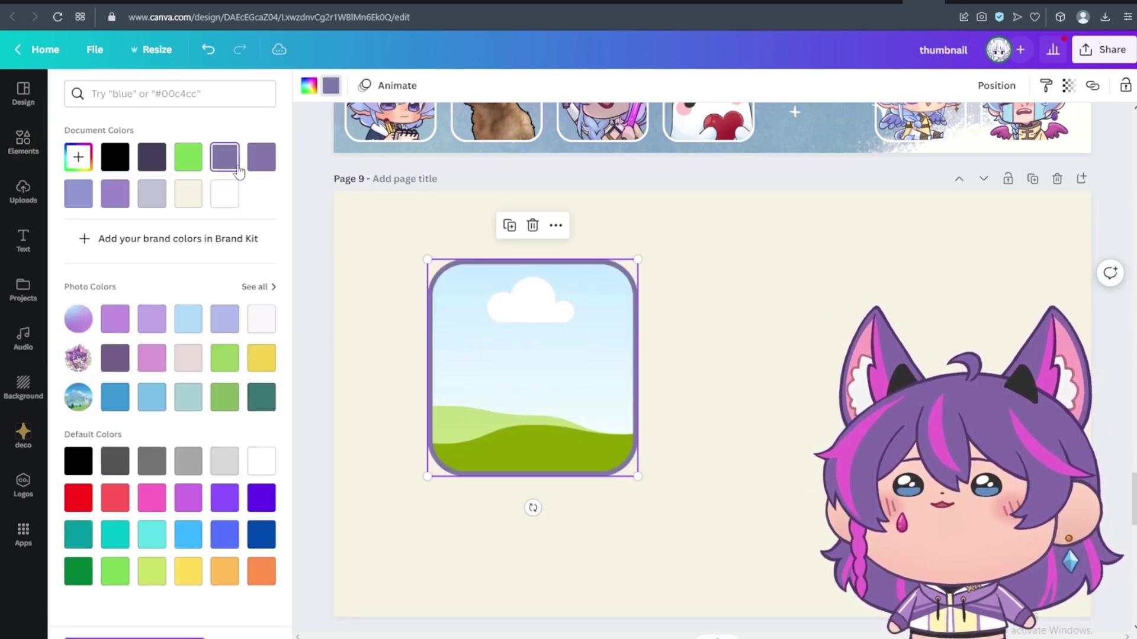
{"action": "left_click", "coordinate": [525, 329]}
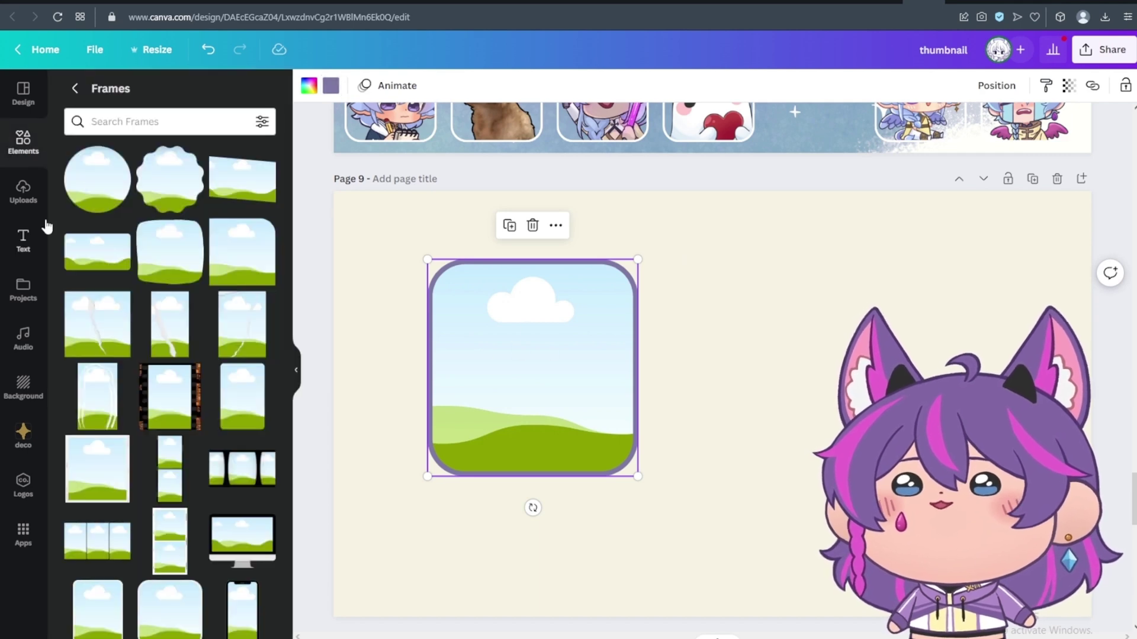
Fill the frame on page 9 with the uploaded picture of the purple-haired chibi surrounded by flowers
{"action": "scroll", "coordinate": [664, 237], "scroll_direction": "up", "scroll_amount": 1}
{"action": "scroll", "coordinate": [667, 300], "scroll_direction": "down", "scroll_amount": 2}
{"action": "scroll", "coordinate": [533, 254], "scroll_direction": "up", "scroll_amount": 3}
{"action": "scroll", "coordinate": [579, 219], "scroll_direction": "up", "scroll_amount": 2}
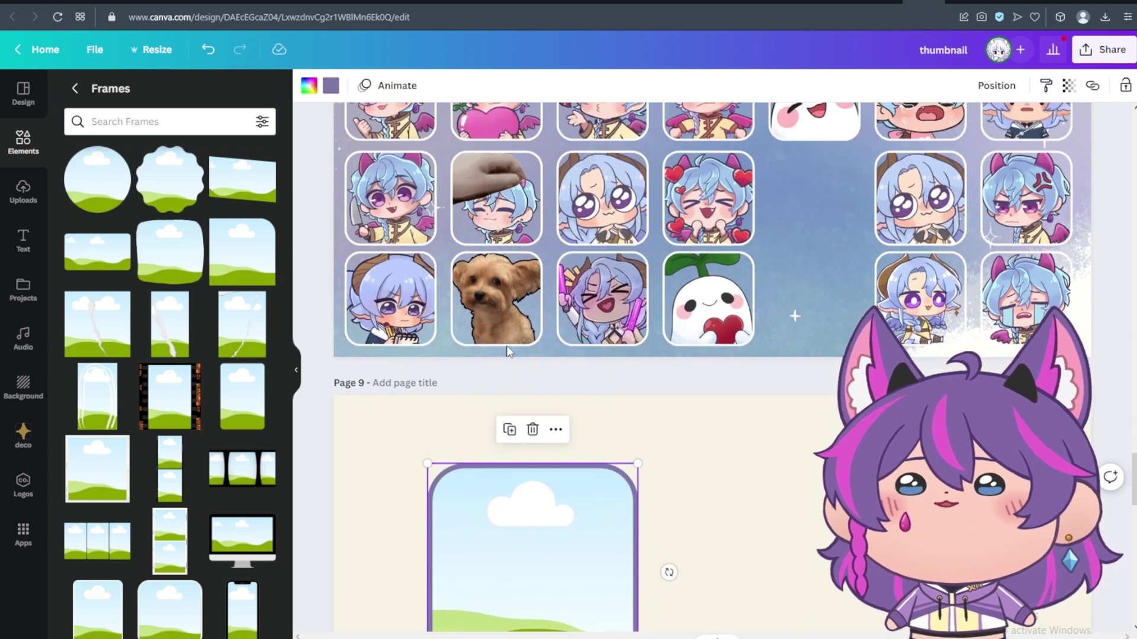
{"action": "scroll", "coordinate": [578, 219], "scroll_direction": "down", "scroll_amount": 1}
{"action": "left_click", "coordinate": [25, 206]}
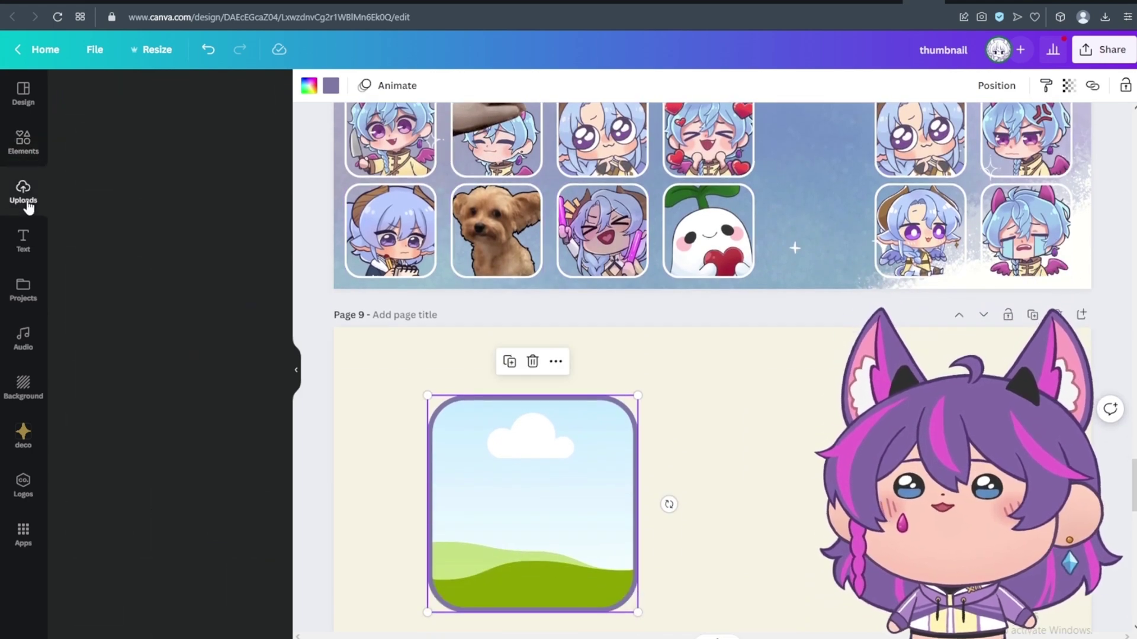
{"action": "left_click_drag", "start_coordinate": [501, 428], "coordinate": [521, 462]}
Enlarge and reposition the picture inside the frame so the crop centers on the character's face
{"action": "double_click", "coordinate": [563, 499]}
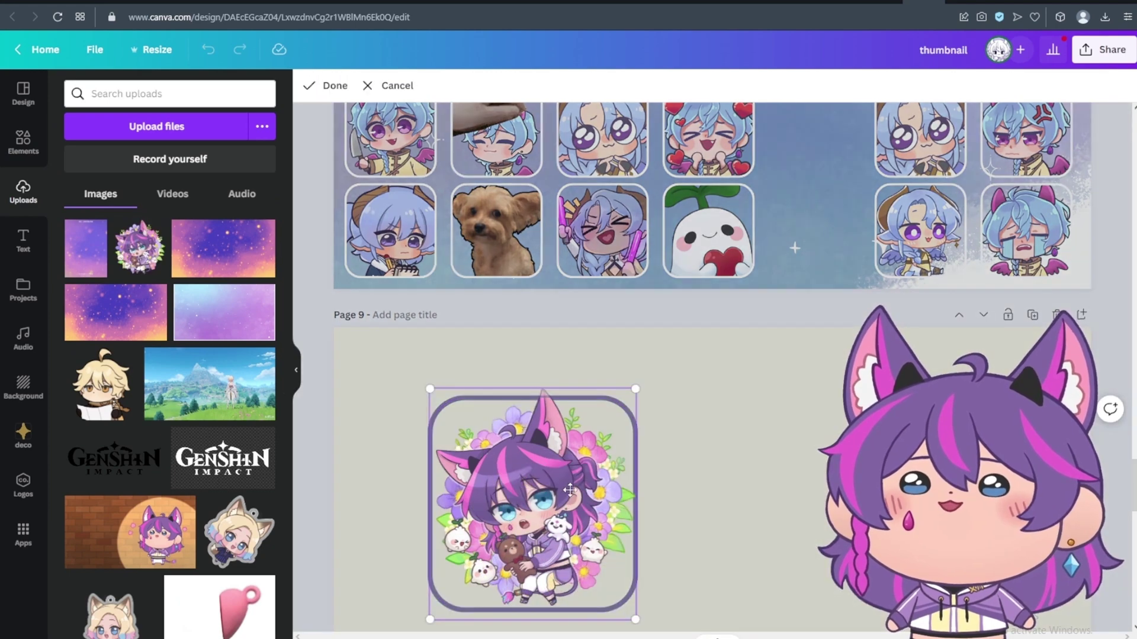
{"action": "scroll", "coordinate": [592, 473], "scroll_direction": "down", "scroll_amount": 5}
{"action": "left_click_drag", "start_coordinate": [632, 344], "coordinate": [761, 482]}
{"action": "left_click_drag", "start_coordinate": [696, 404], "coordinate": [645, 378]}
{"action": "key", "text": "Return"}
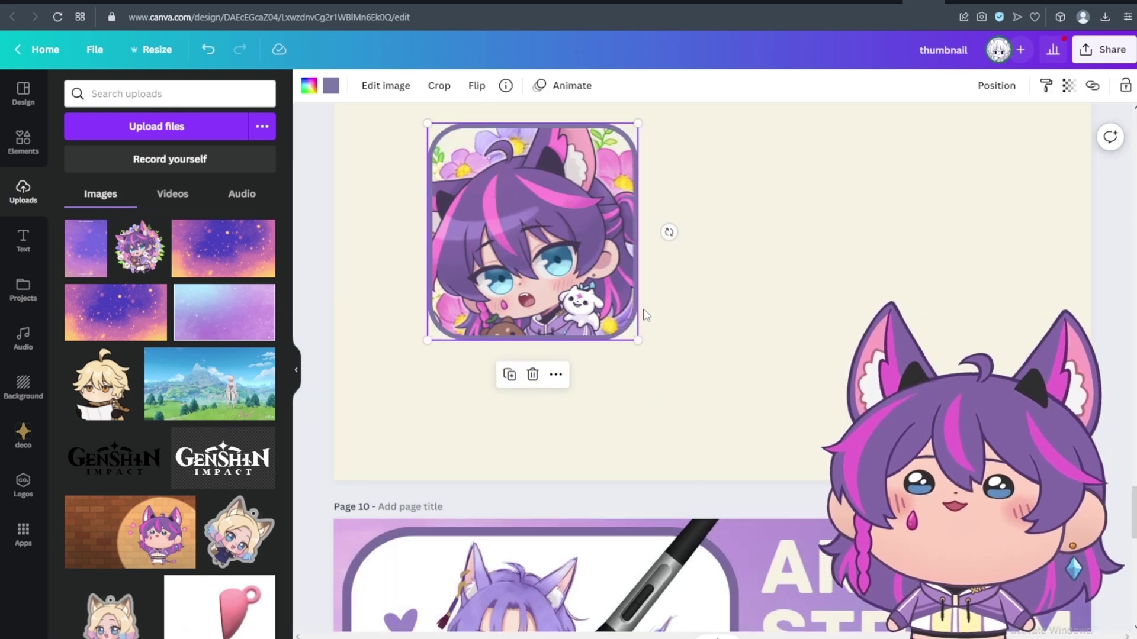
{"action": "scroll", "coordinate": [645, 315], "scroll_direction": "up", "scroll_amount": 3}
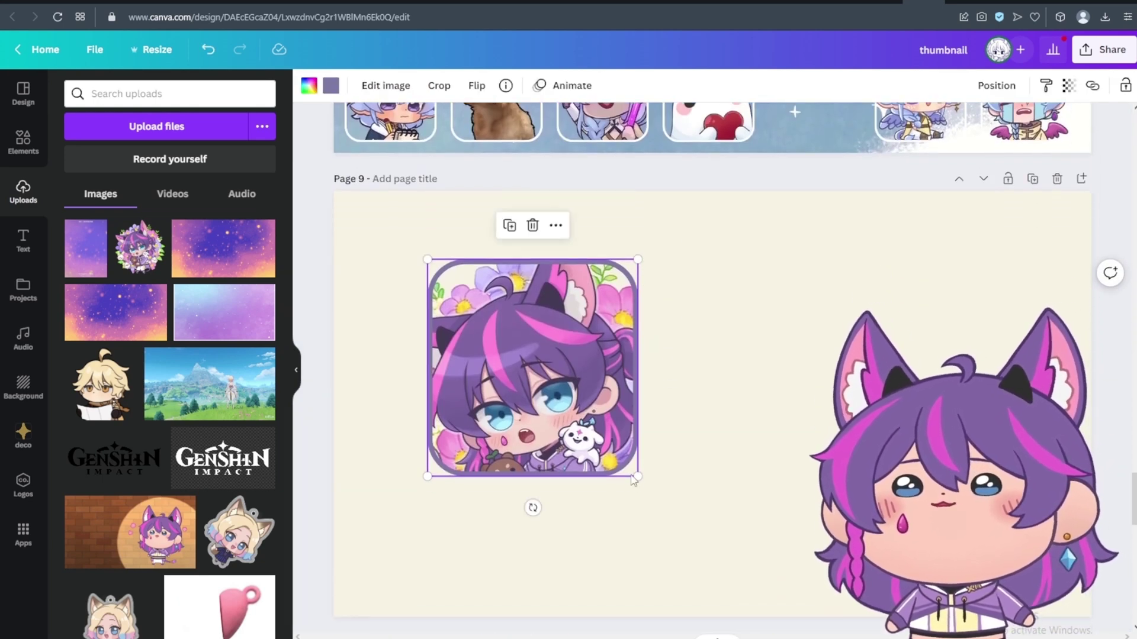
Shrink the framed chibi picture on page 9 and adjust its crop to show the face with the surrounding flowers
{"action": "left_click_drag", "start_coordinate": [636, 475], "coordinate": [567, 405]}
{"action": "double_click", "coordinate": [506, 354]}
{"action": "left_click_drag", "start_coordinate": [506, 354], "coordinate": [515, 337]}
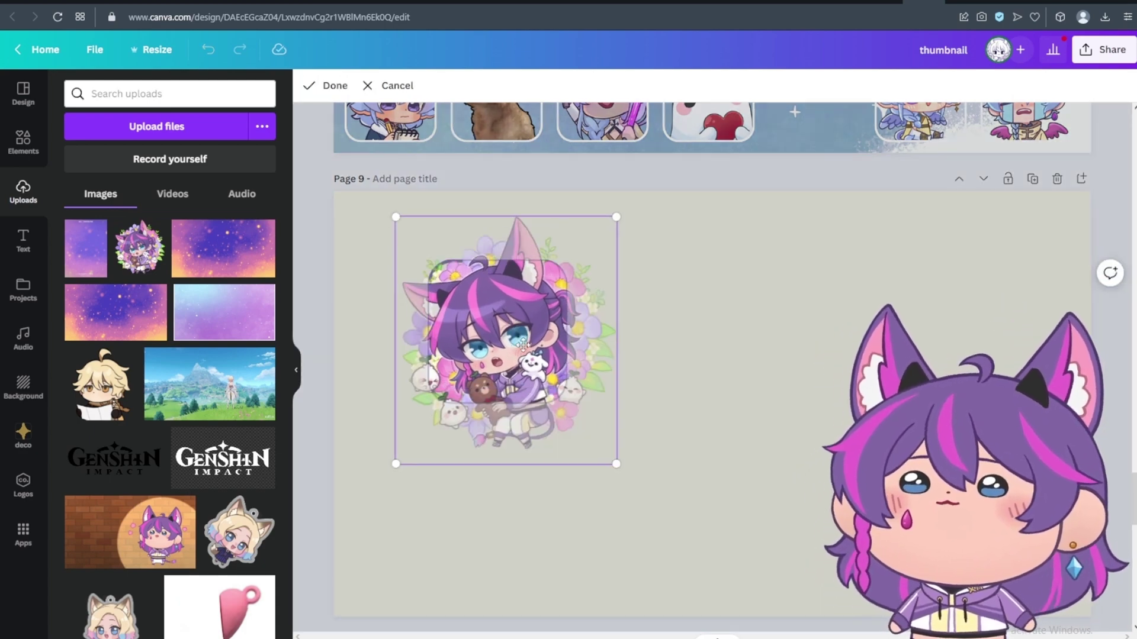
{"action": "key", "text": "Return"}
{"action": "scroll", "coordinate": [615, 348], "scroll_direction": "up", "scroll_amount": 10}
{"action": "scroll", "coordinate": [657, 219], "scroll_direction": "down", "scroll_amount": 4}
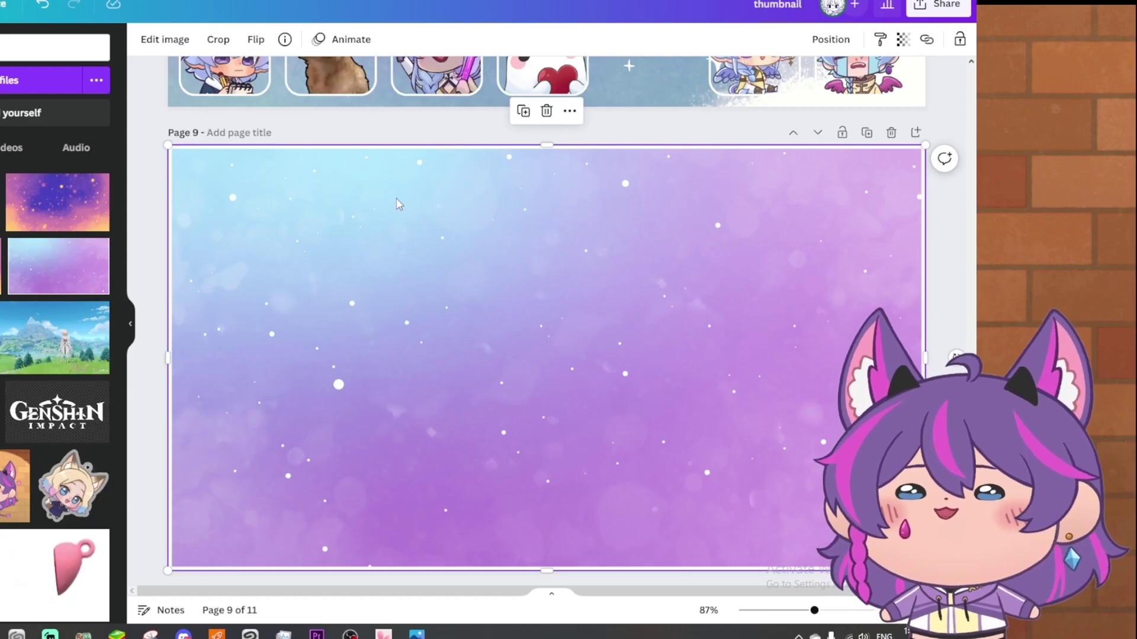
Paste the purple-haired character picture onto page 9's starry gradient and remove its white background
{"action": "key", "text": "ctrl+v"}
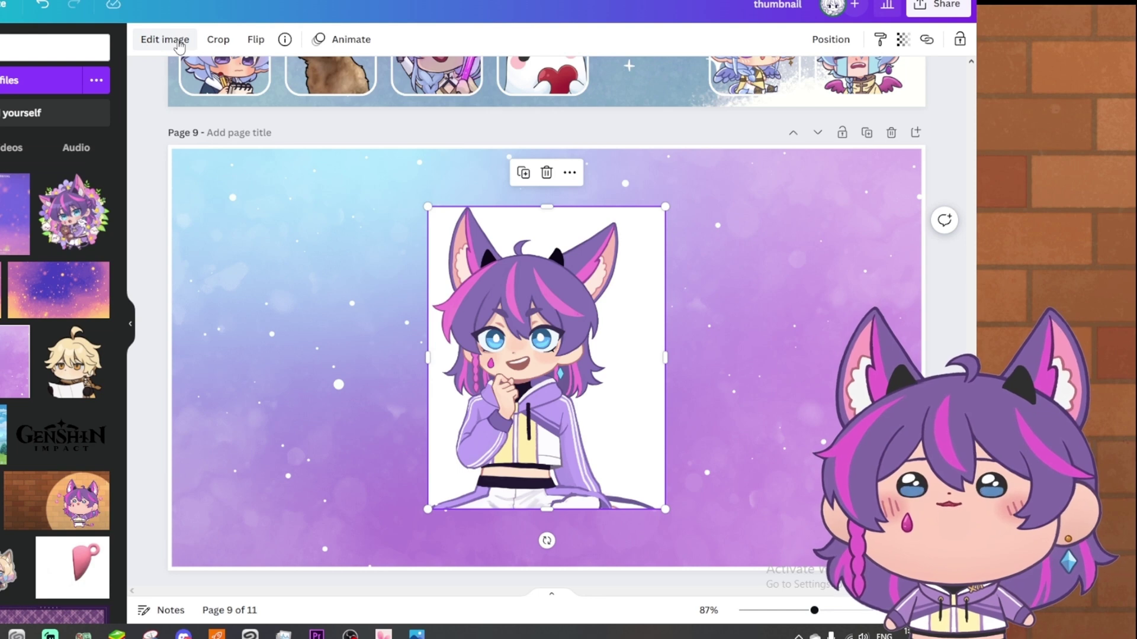
{"action": "left_click", "coordinate": [165, 39]}
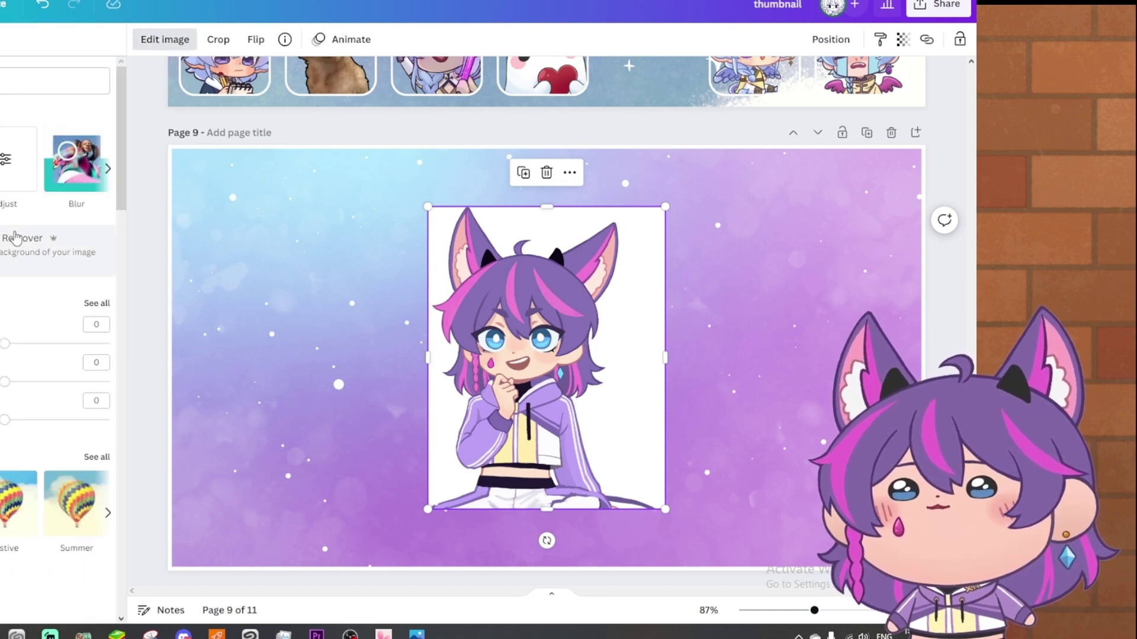
{"action": "left_click", "coordinate": [16, 237]}
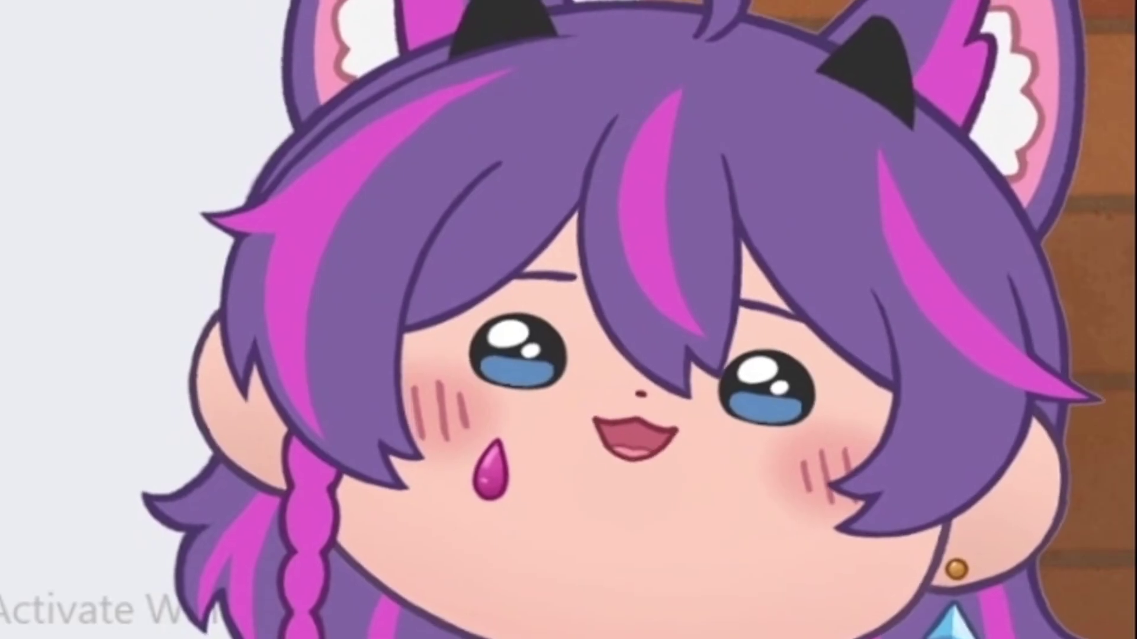
{"action": "left_click", "coordinate": [160, 39]}
{"action": "scroll", "coordinate": [645, 289], "scroll_direction": "down", "scroll_amount": 1}
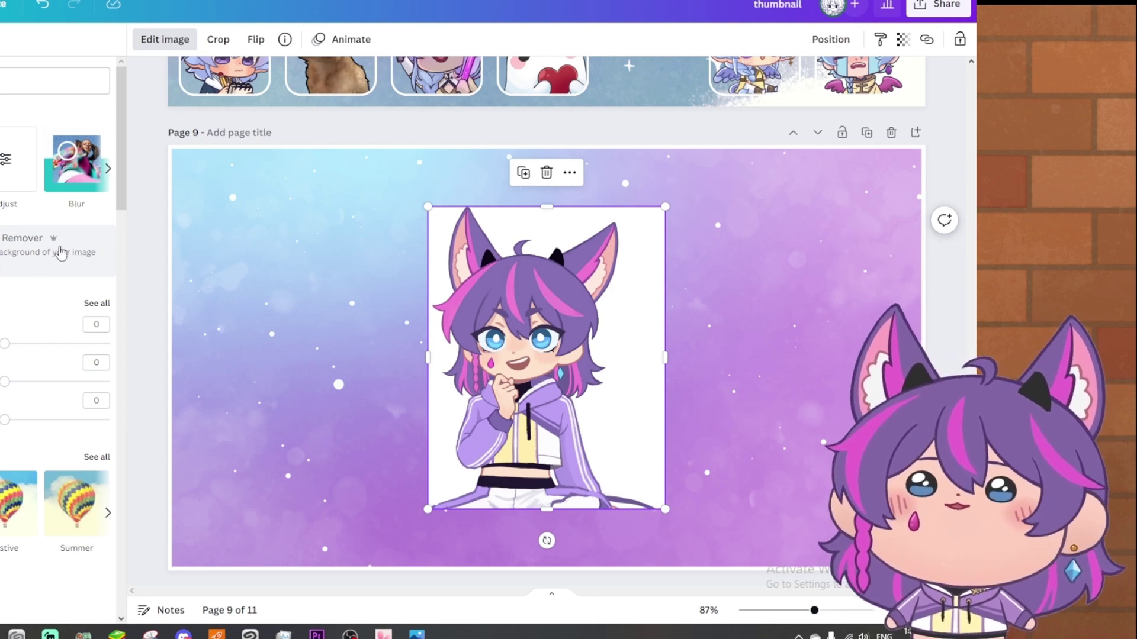
{"action": "left_click", "coordinate": [61, 253]}
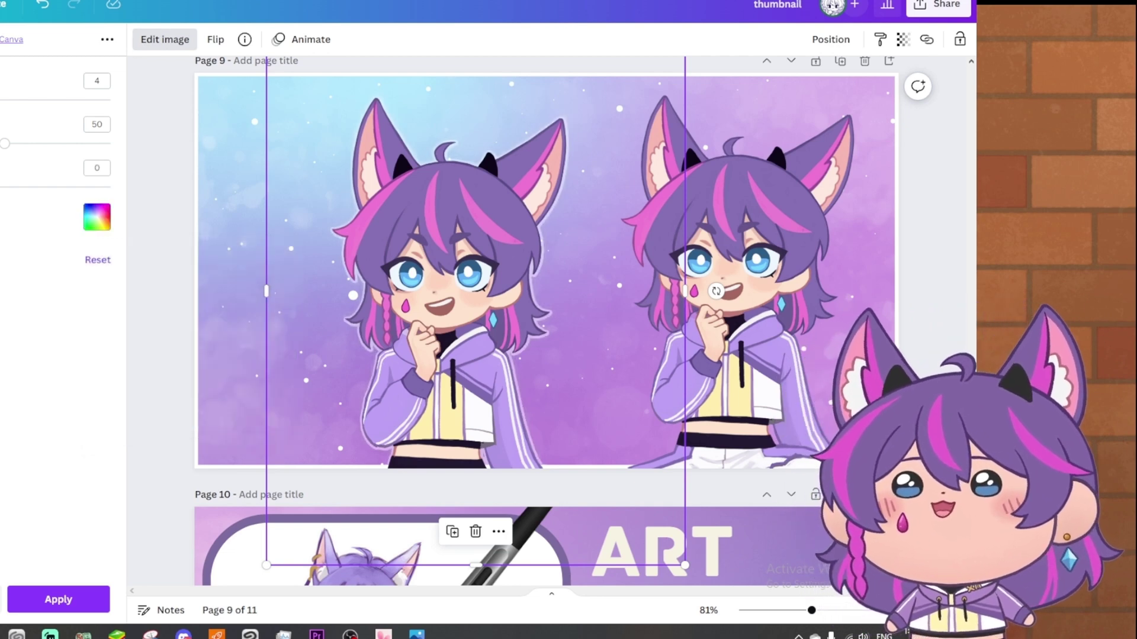
Give the left character a solid white outline with size 8 and full strength 100, and shift it toward the page's left edge
{"action": "left_click_drag", "start_coordinate": [6, 146], "coordinate": [271, 133]}
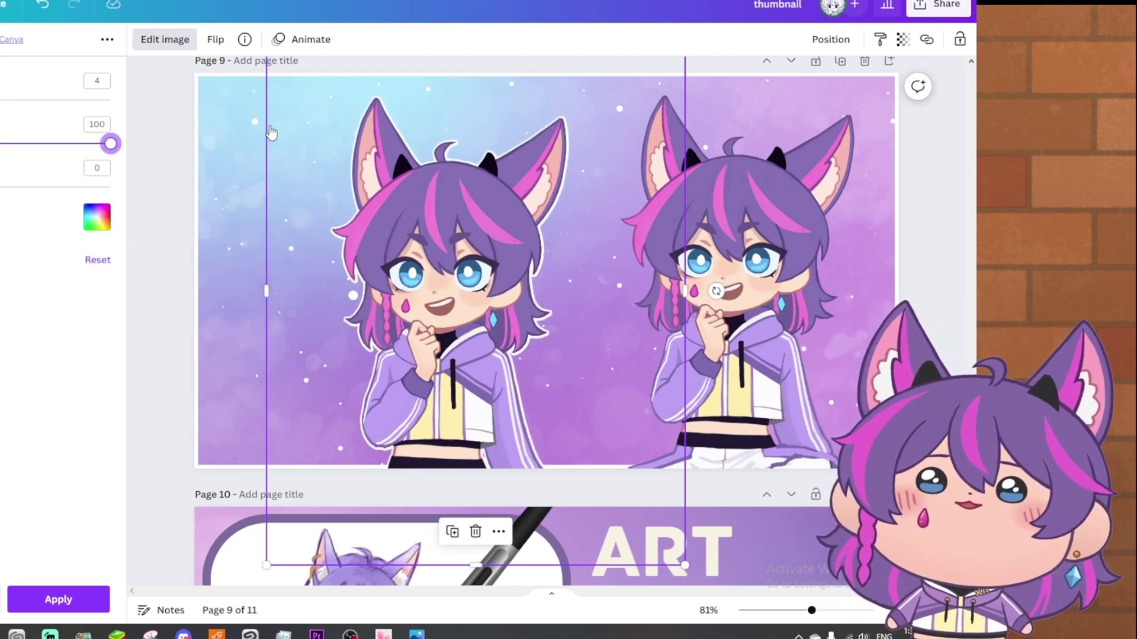
{"action": "left_click_drag", "start_coordinate": [0, 100], "coordinate": [9, 99]}
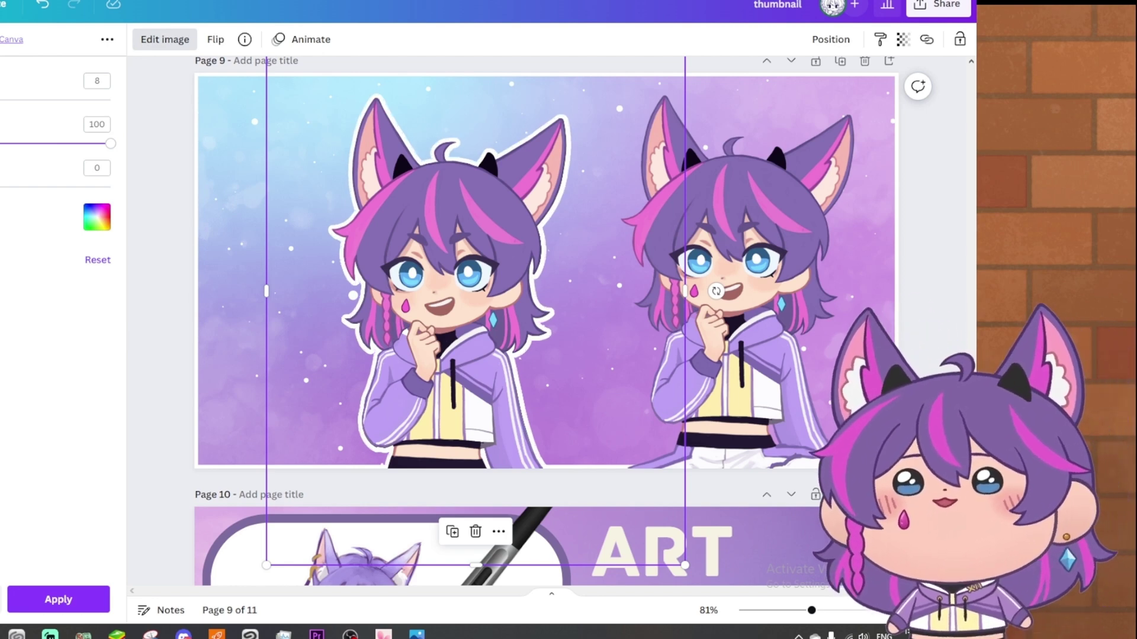
{"action": "left_click", "coordinate": [88, 603]}
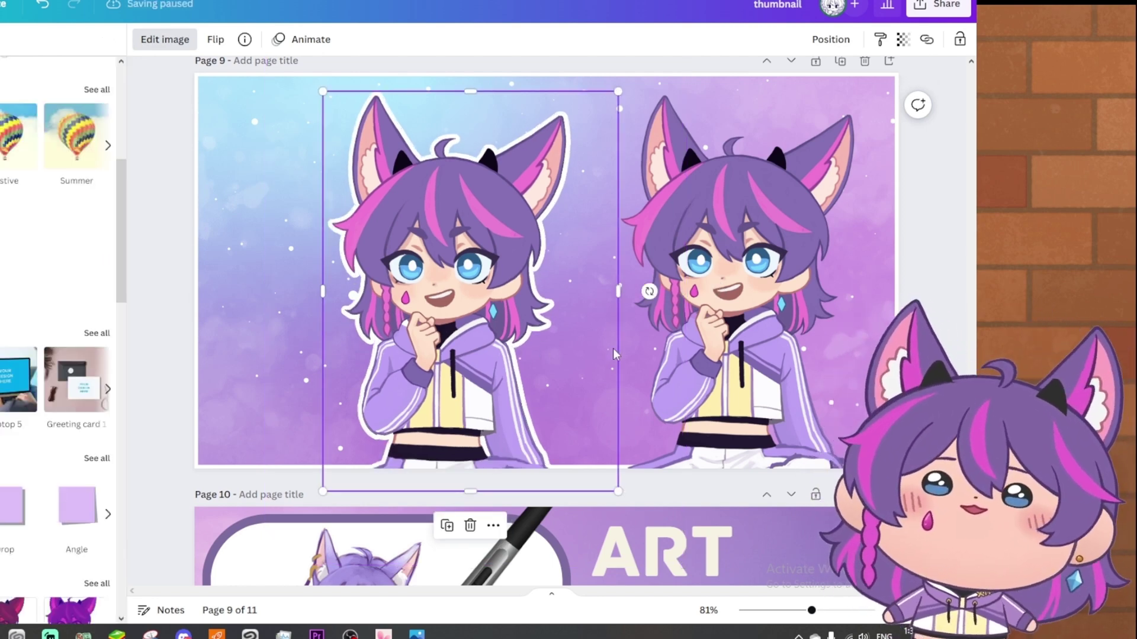
{"action": "left_click_drag", "start_coordinate": [402, 379], "coordinate": [340, 379]}
Apply a Drop shadow to the right character and recolor the shadow with the dark purple #4D455D
{"action": "left_click", "coordinate": [758, 234]}
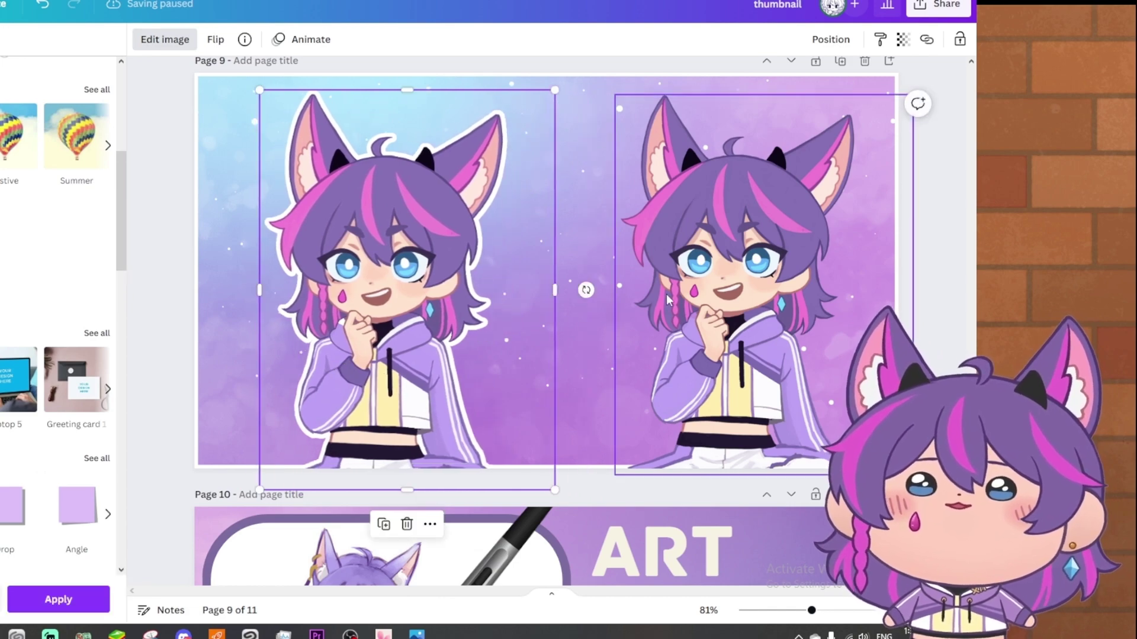
{"action": "left_click", "coordinate": [18, 505]}
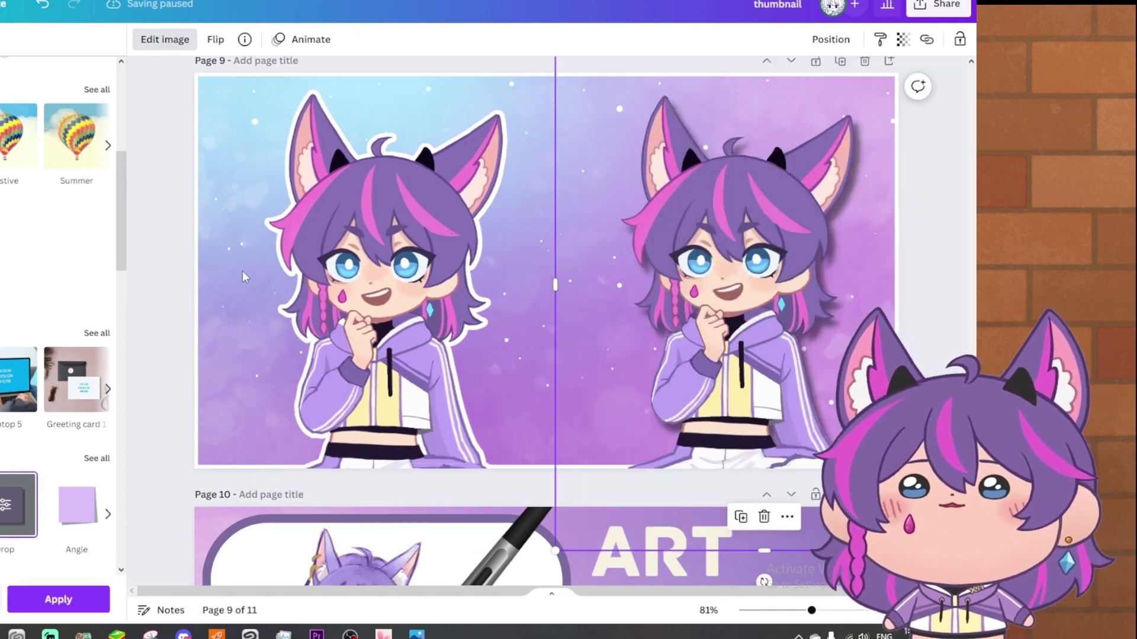
{"action": "left_click", "coordinate": [5, 507]}
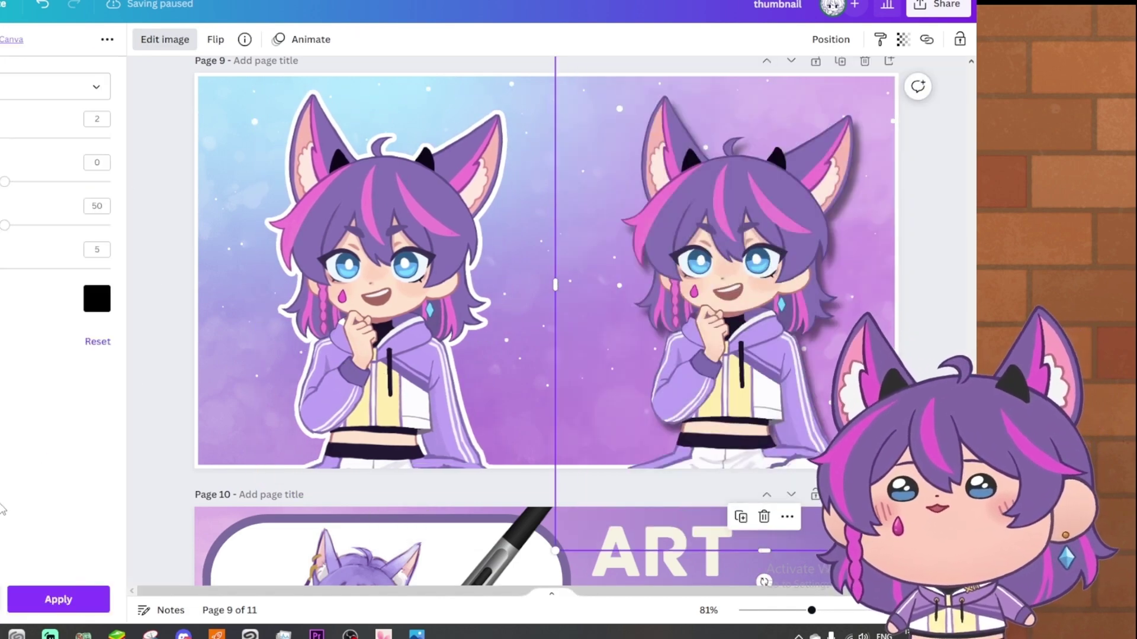
{"action": "left_click", "coordinate": [97, 298]}
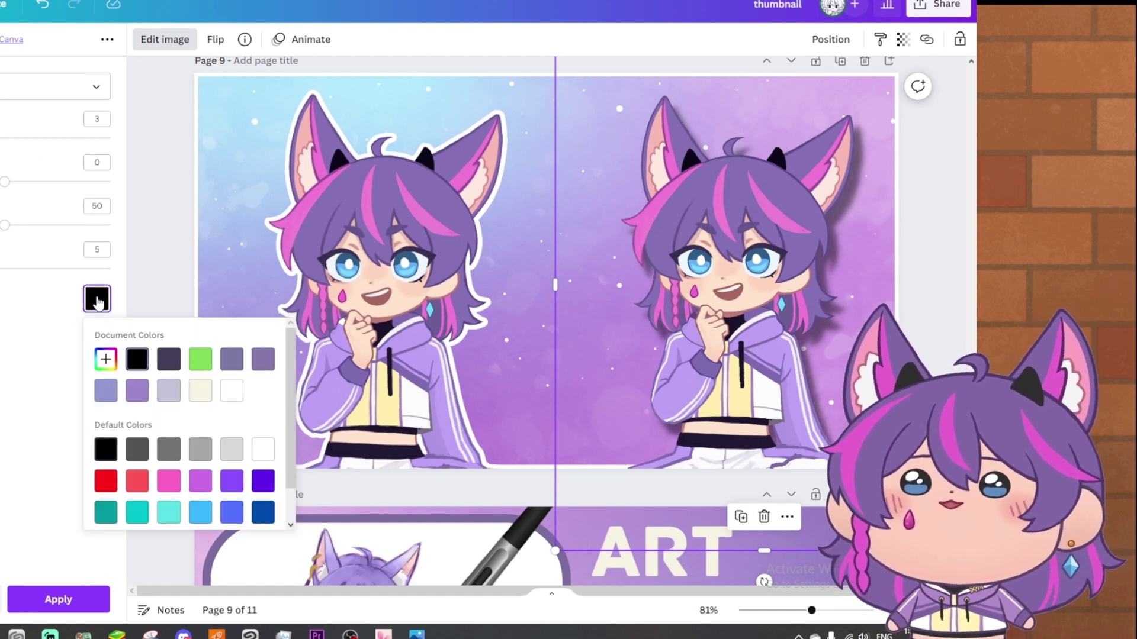
{"action": "left_click", "coordinate": [263, 358]}
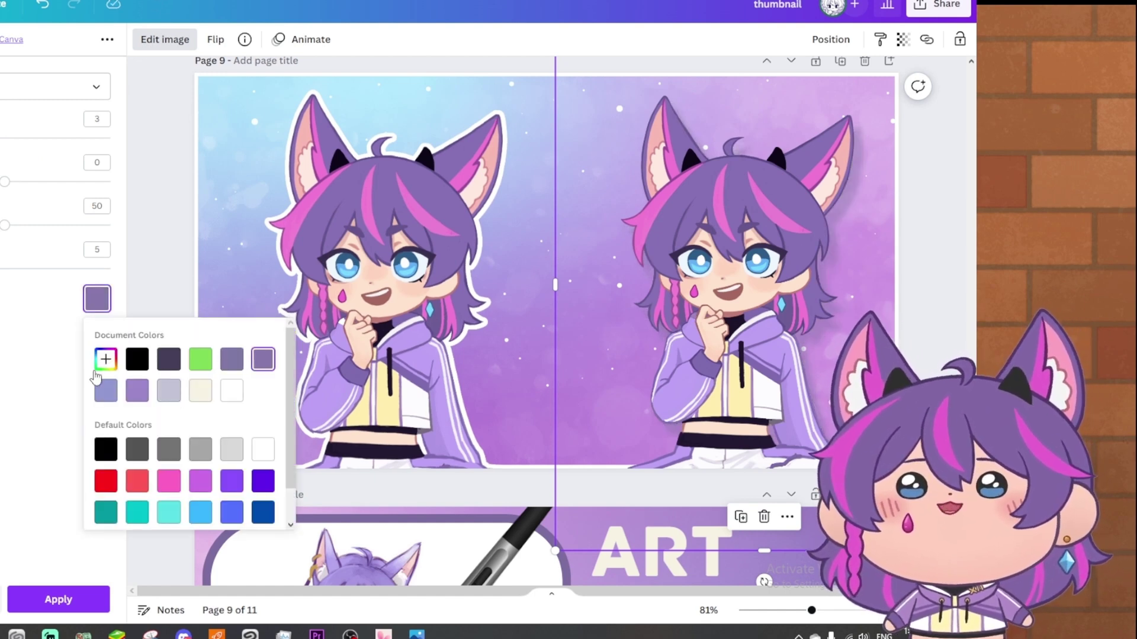
{"action": "left_click", "coordinate": [104, 362]}
{"action": "left_click", "coordinate": [135, 433]}
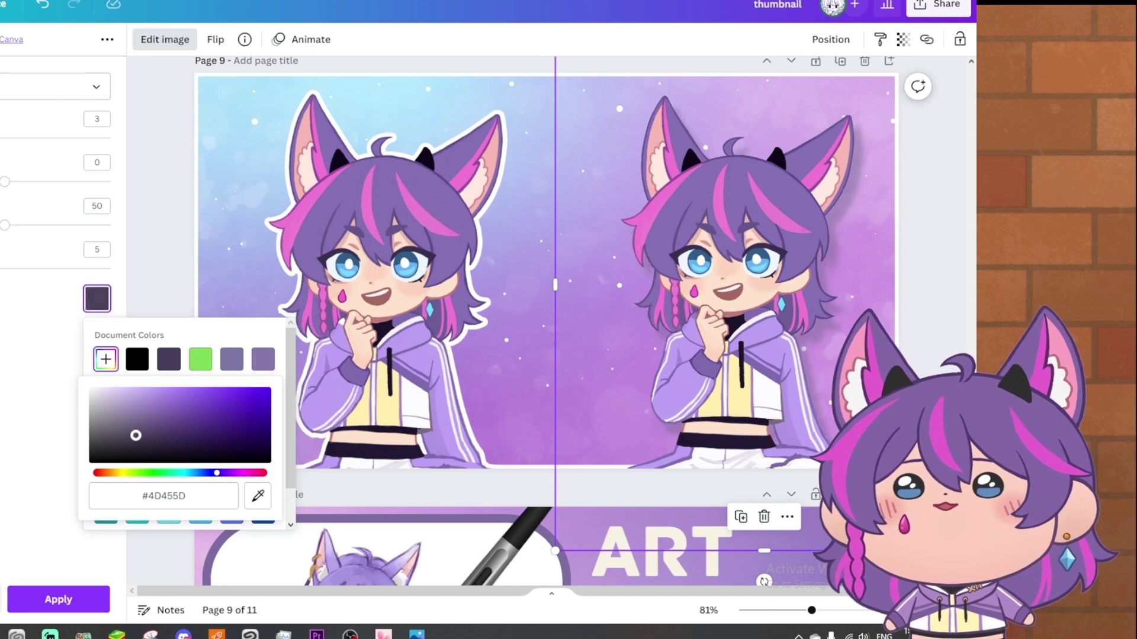
{"action": "left_click", "coordinate": [914, 146]}
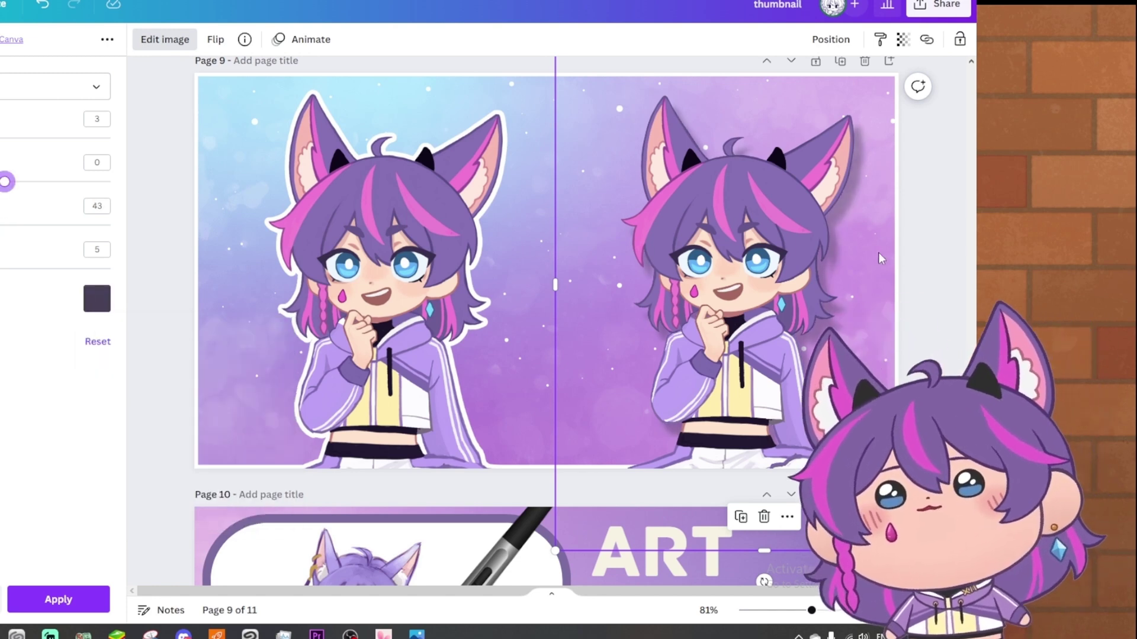
{"action": "left_click", "coordinate": [893, 263]}
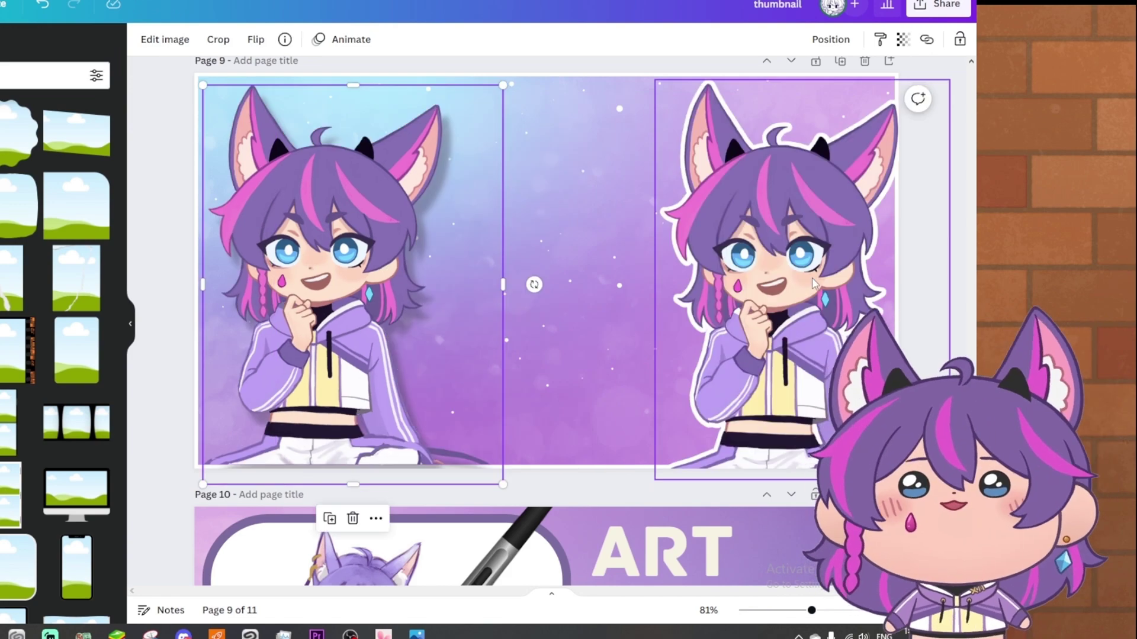
Delete the drop-shadowed character from the page's left half and reposition the white-outlined character in the right half
{"action": "left_click", "coordinate": [759, 331]}
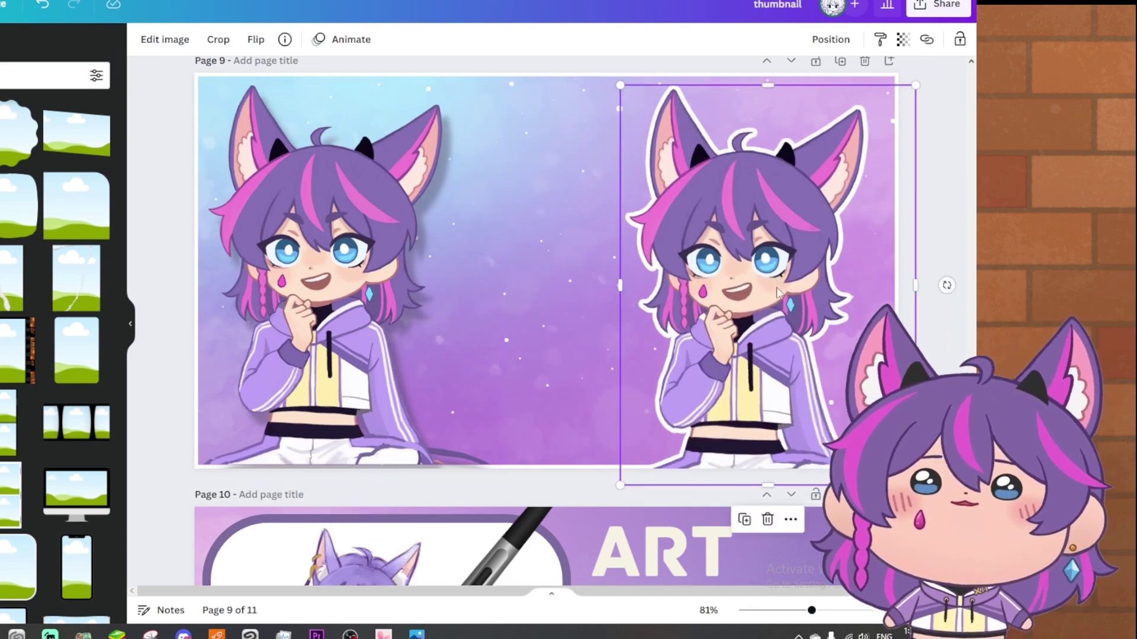
{"action": "left_click_drag", "start_coordinate": [362, 322], "coordinate": [368, 326]}
{"action": "key", "text": "Delete"}
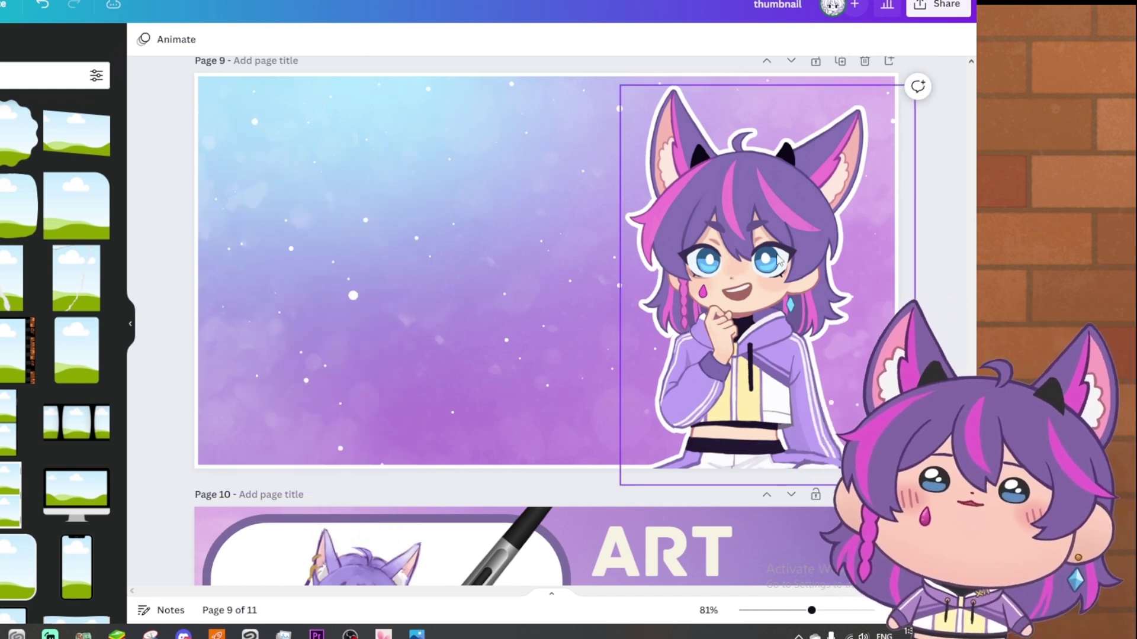
{"action": "left_click", "coordinate": [764, 259]}
{"action": "mouse_move", "coordinate": [764, 259]}
{"action": "left_mouse_down"}
{"action": "mouse_move", "coordinate": [764, 292]}
{"action": "mouse_move", "coordinate": [764, 281]}
{"action": "left_mouse_up"}
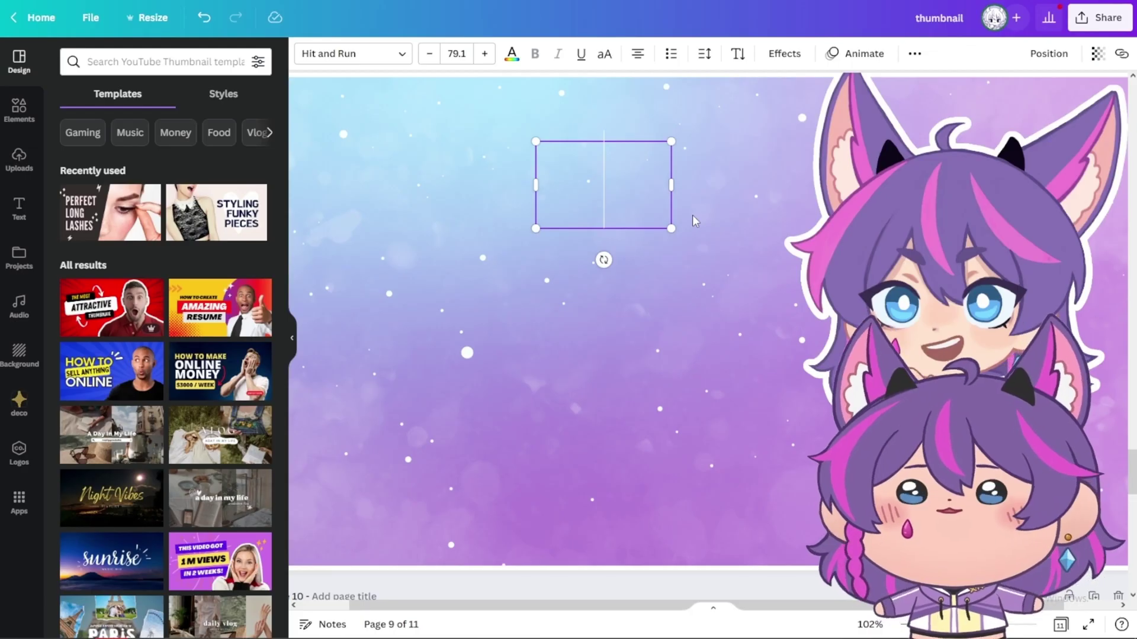
Enter the heading "HOW TO DO A VTUBER THUMBNAIL" in Bobby Jones and color it with the dark purple document color
{"action": "type", "text": "HOW TO DO"}
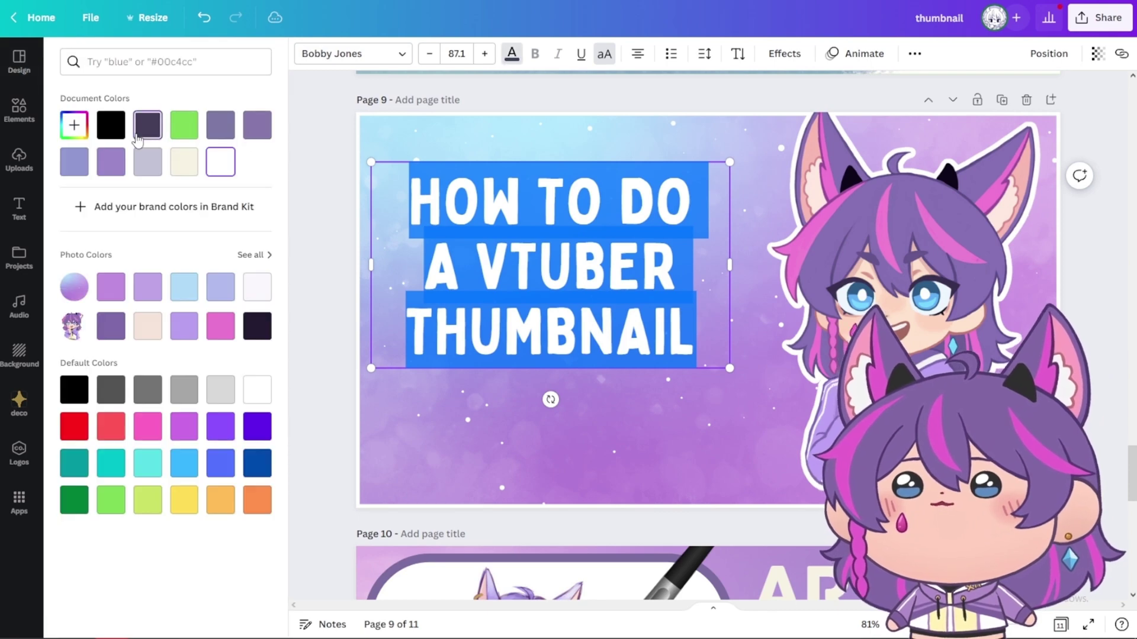
{"action": "left_click", "coordinate": [149, 133]}
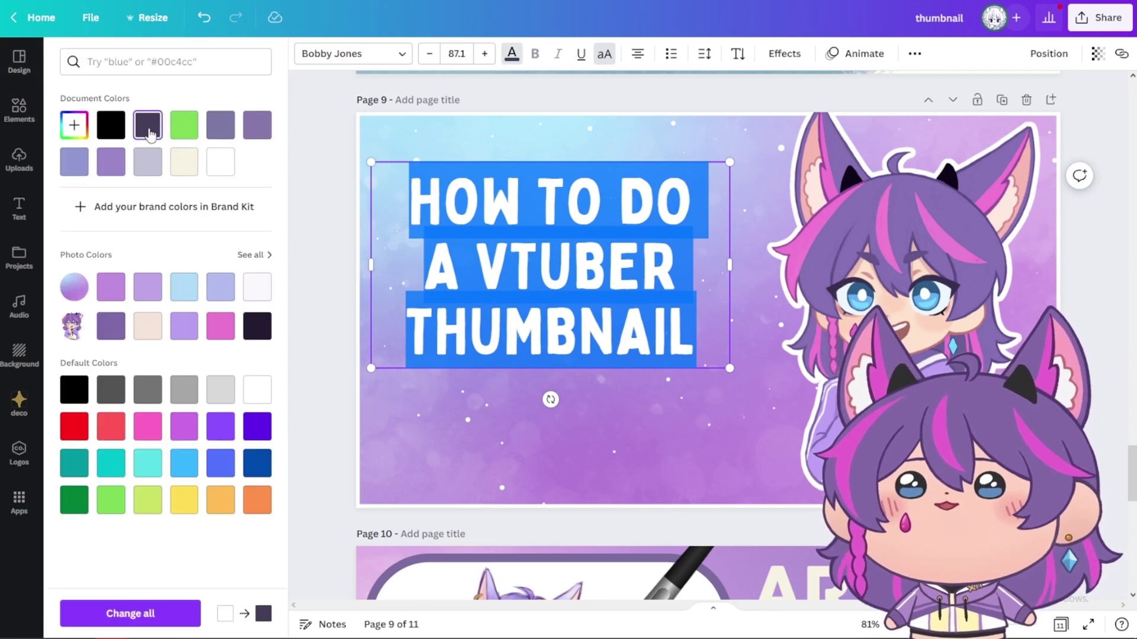
{"action": "key", "text": "Escape"}
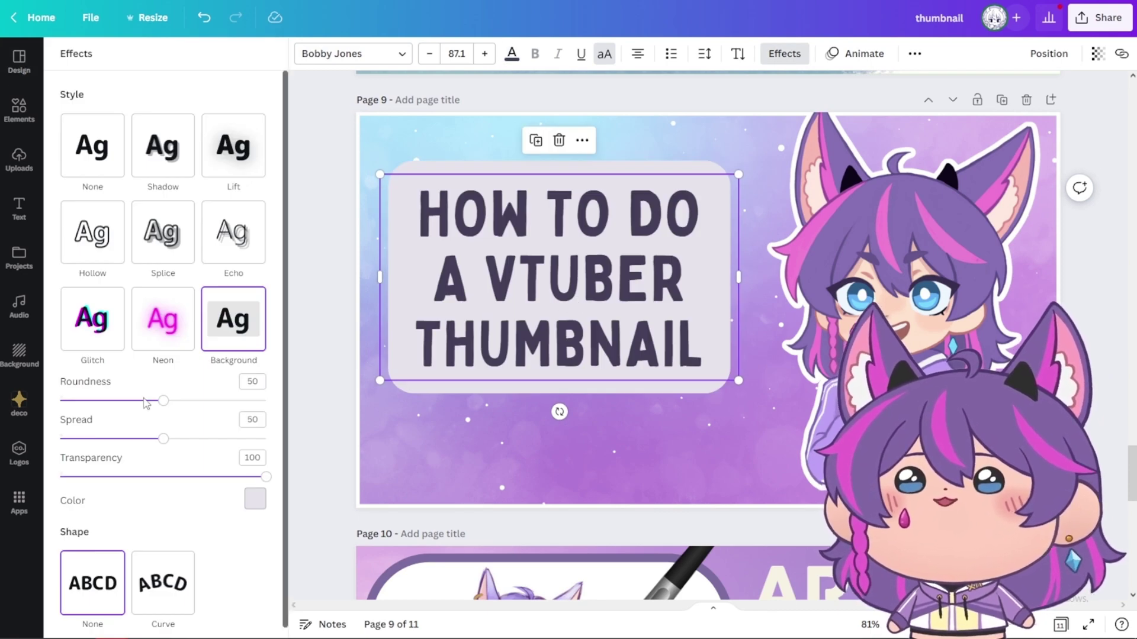
Set the heading's Background effect to white and recolor the heading text with a lighter muted purple
{"action": "left_click", "coordinate": [255, 499]}
{"action": "left_click", "coordinate": [237, 393]}
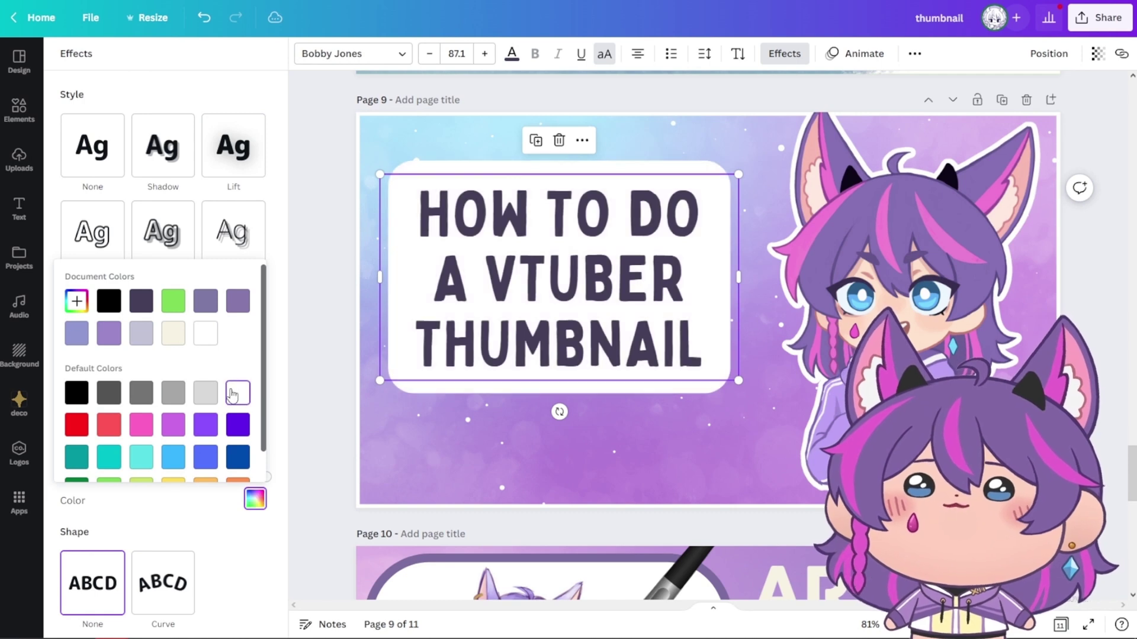
{"action": "left_click", "coordinate": [608, 321]}
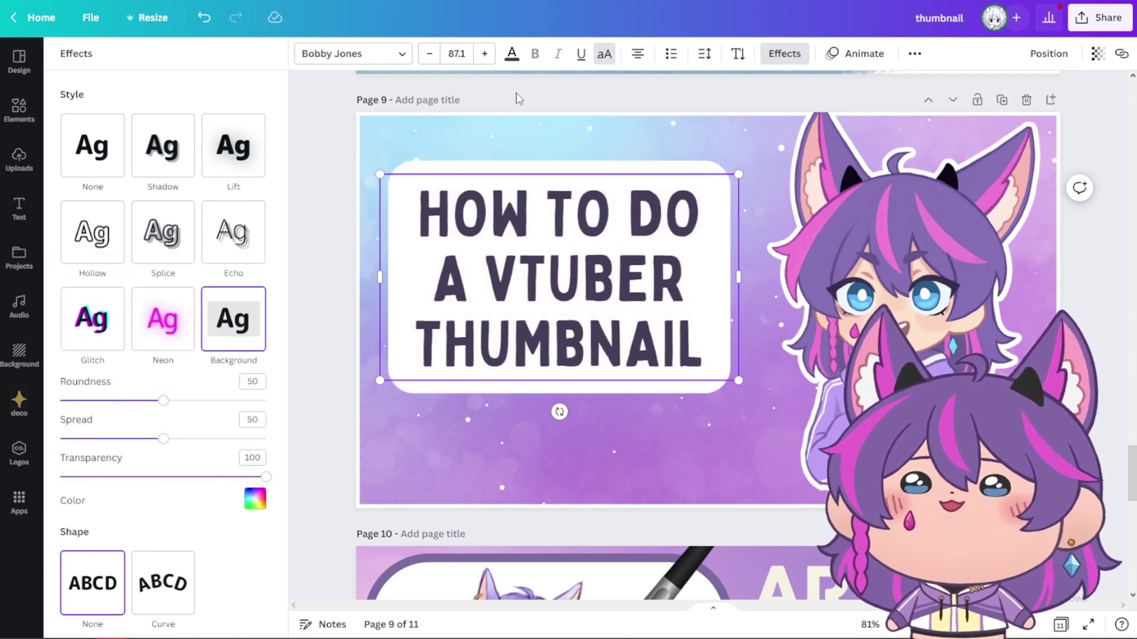
{"action": "left_click_drag", "start_coordinate": [700, 343], "coordinate": [408, 219]}
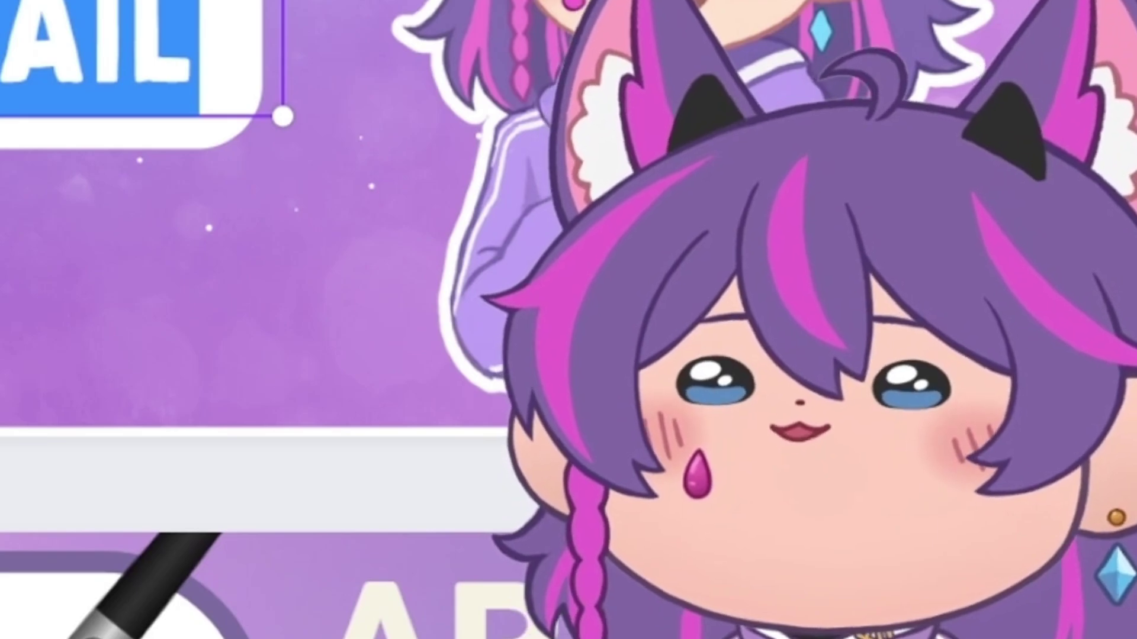
Move the white-outlined character slightly left, closer to the heading
{"action": "left_click", "coordinate": [888, 249]}
{"action": "left_click", "coordinate": [19, 160]}
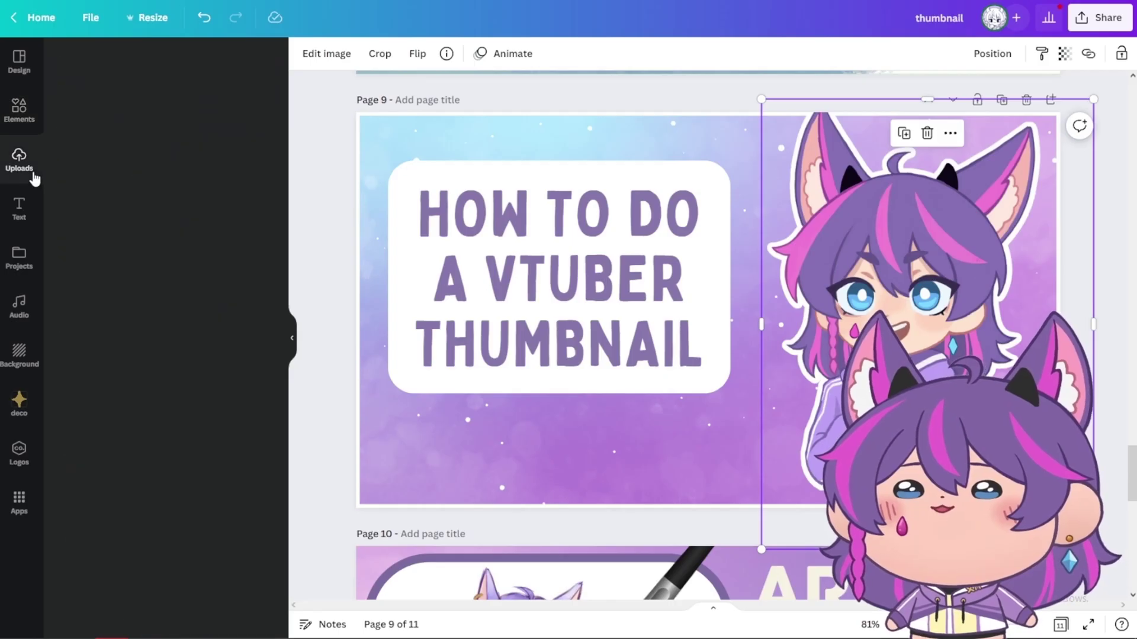
{"action": "left_click_drag", "start_coordinate": [931, 277], "coordinate": [919, 277]}
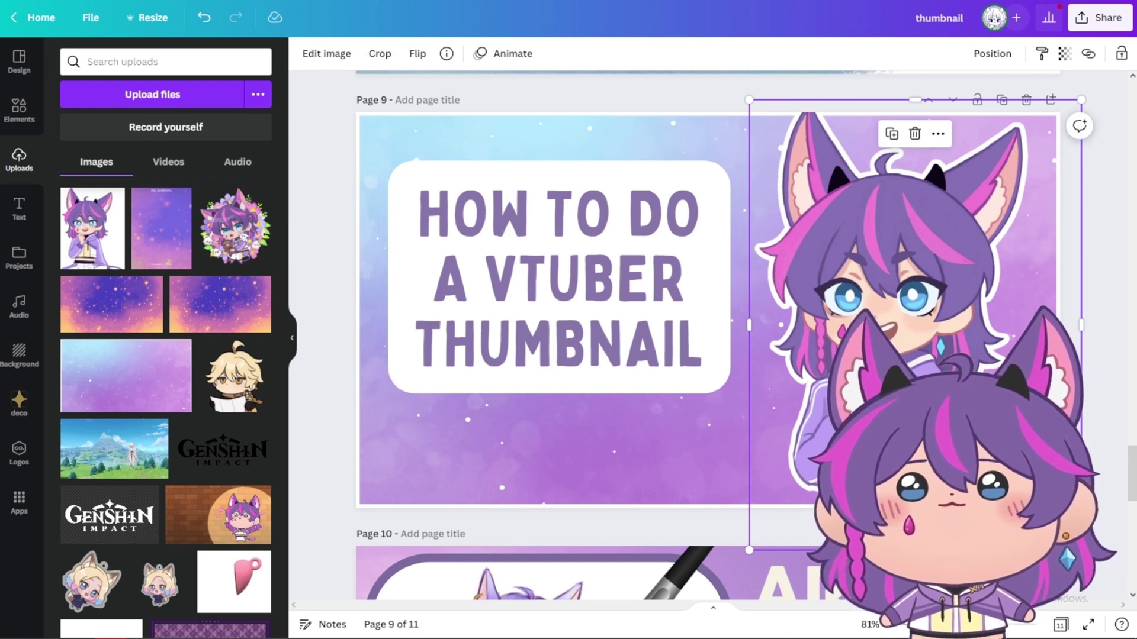
Reposition the boxed heading slightly left to balance its margins between the page edge and the character
{"action": "left_click", "coordinate": [362, 357]}
{"action": "left_click_drag", "start_coordinate": [378, 454], "coordinate": [356, 130]}
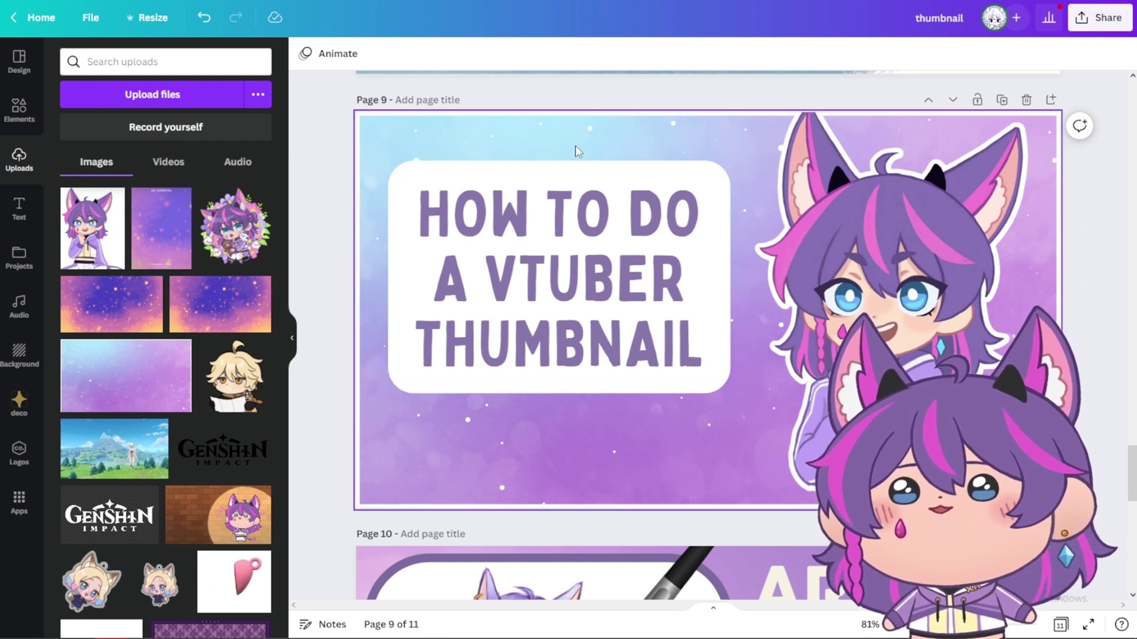
{"action": "left_click", "coordinate": [538, 331]}
{"action": "left_click_drag", "start_coordinate": [537, 331], "coordinate": [514, 331]}
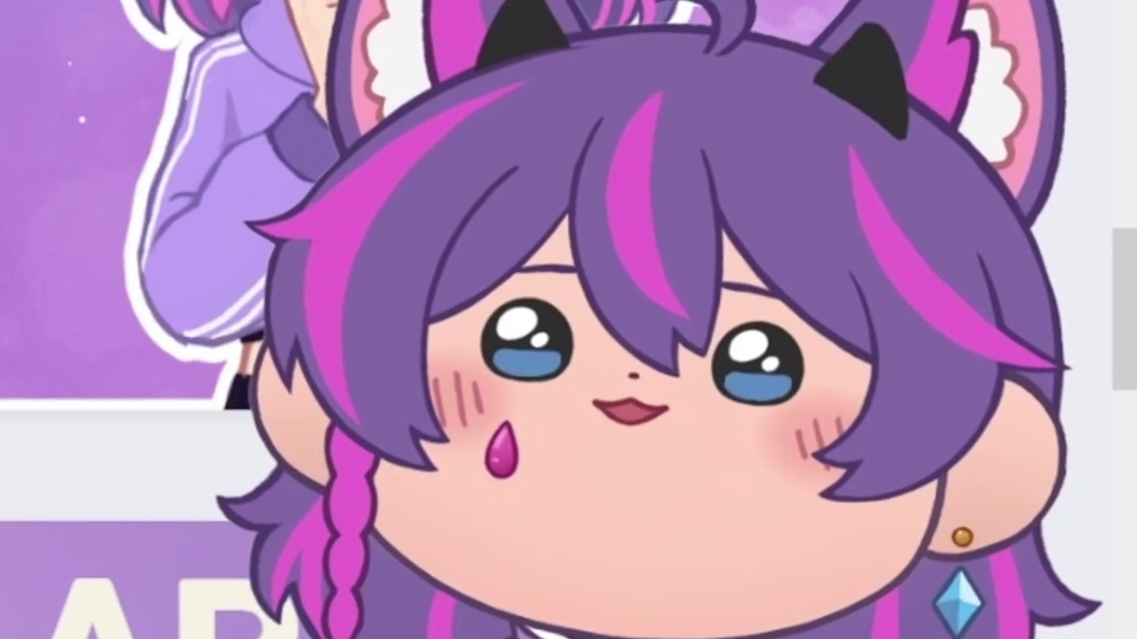
{"action": "left_click", "coordinate": [754, 294]}
{"action": "left_click", "coordinate": [481, 299]}
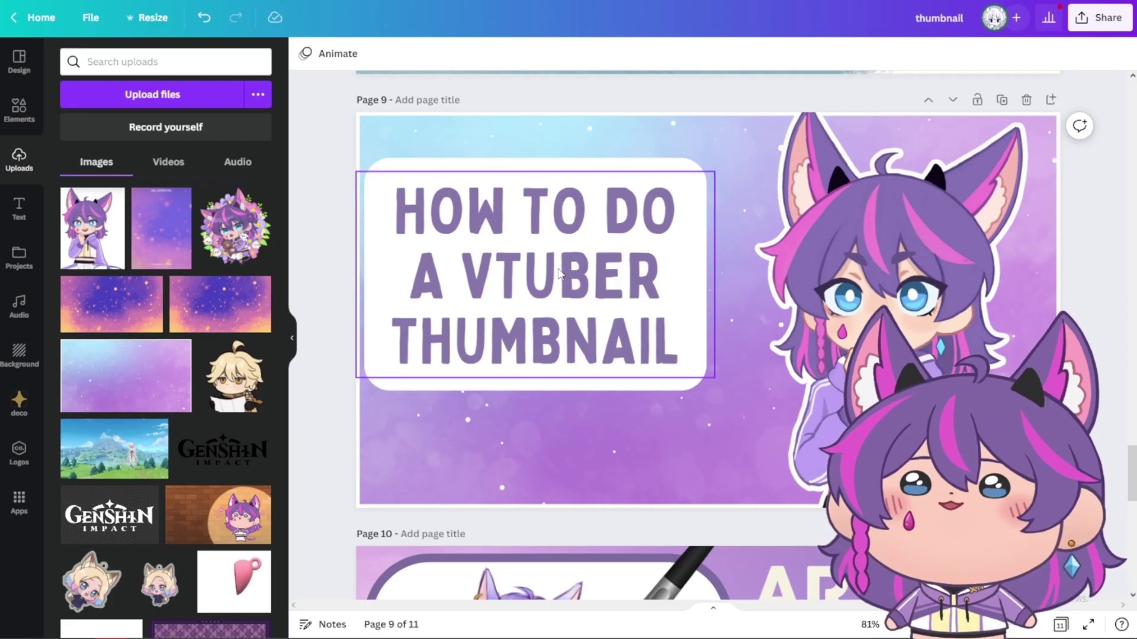
{"action": "left_click_drag", "start_coordinate": [346, 264], "coordinate": [299, 264]}
{"action": "left_click_drag", "start_coordinate": [527, 272], "coordinate": [543, 287]}
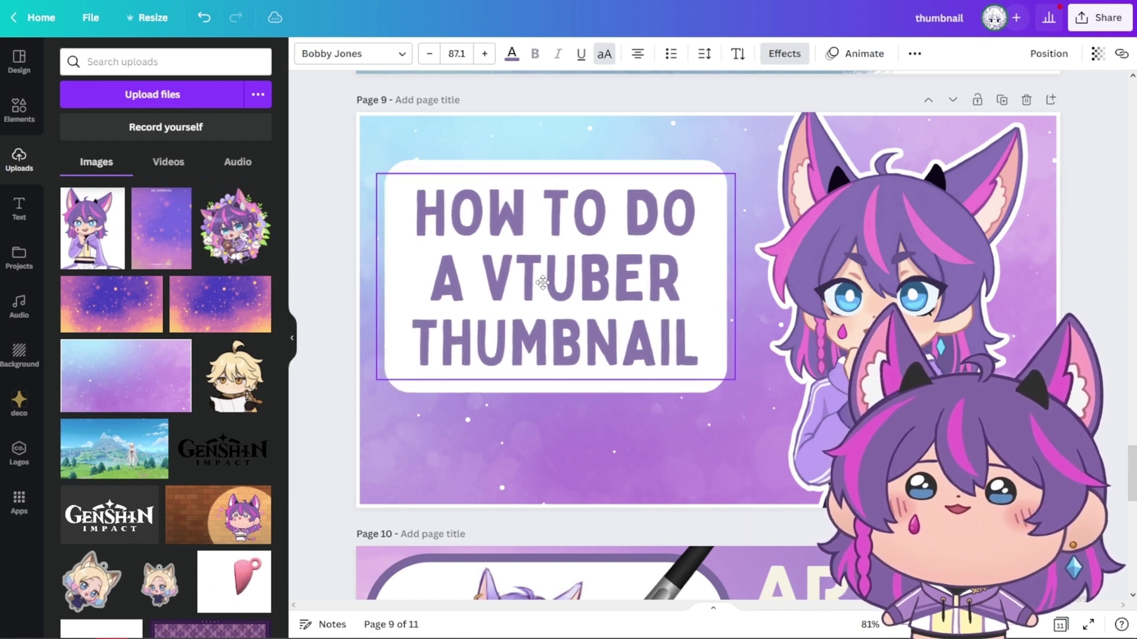
Move the white-outlined character slightly right and down so both ears fit below the page's upper edge
{"action": "mouse_move", "coordinate": [894, 284]}
{"action": "left_mouse_down"}
{"action": "mouse_move", "coordinate": [909, 285]}
{"action": "mouse_move", "coordinate": [899, 287]}
{"action": "left_mouse_up"}
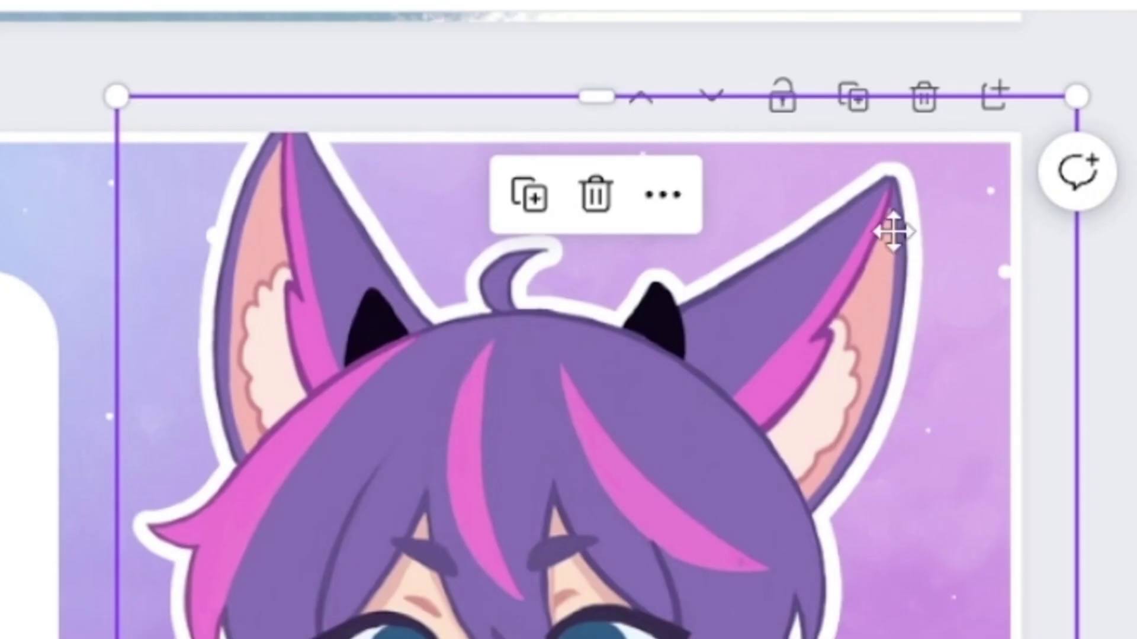
{"action": "left_click_drag", "start_coordinate": [1017, 147], "coordinate": [1019, 129]}
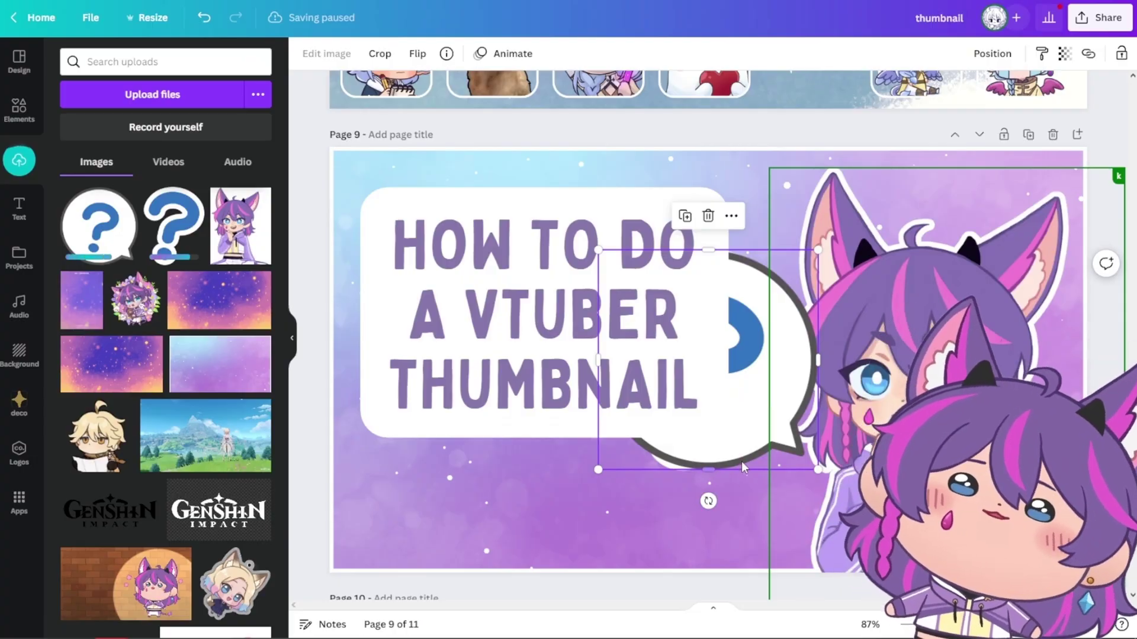
Move the question-mark speech bubble down and away from the white-outlined character on page 9
{"action": "left_click_drag", "start_coordinate": [729, 449], "coordinate": [587, 528]}
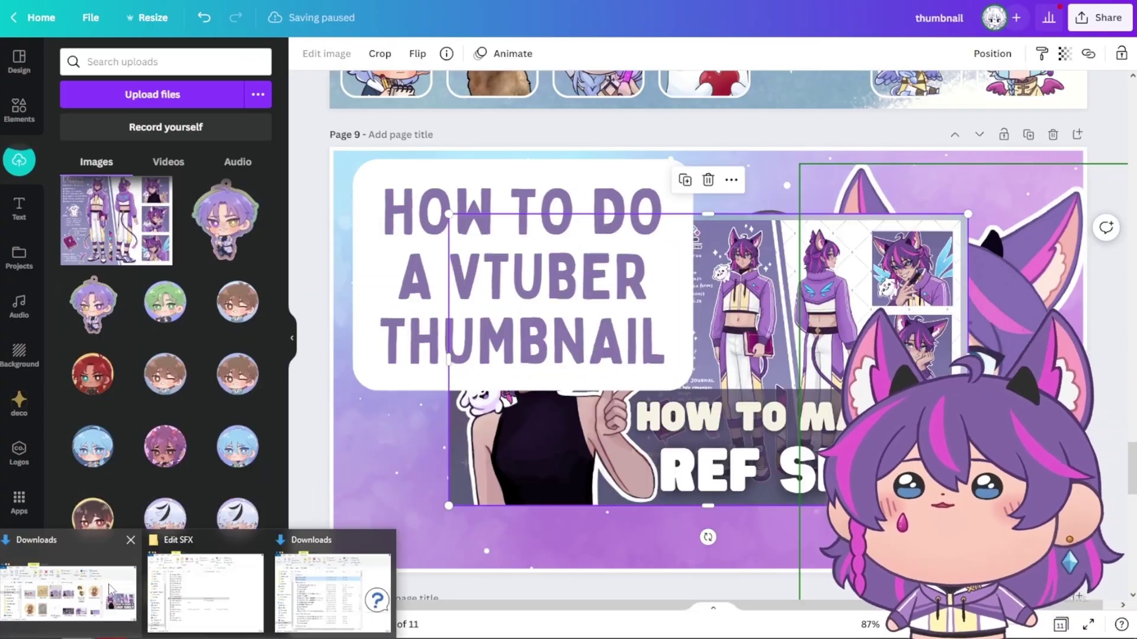
Add earlier thumbnail images from the Downloads folder to page 9 and slightly rotate the "Happy Ending Where?" thumbnail
{"action": "left_click", "coordinate": [71, 589]}
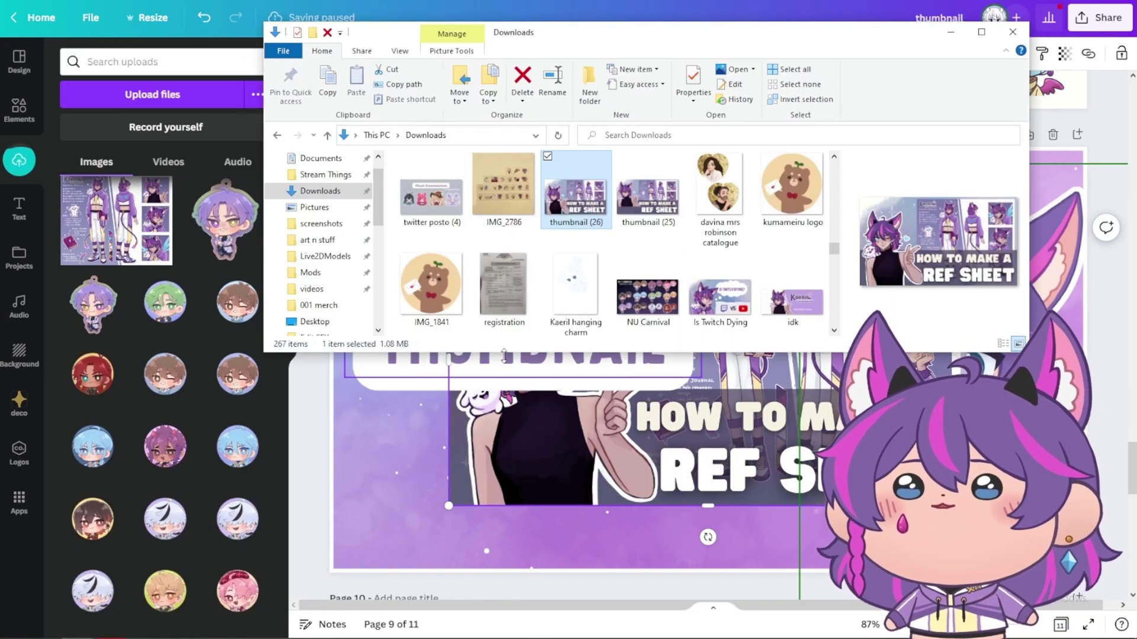
{"action": "scroll", "coordinate": [611, 276], "scroll_direction": "down", "scroll_amount": 5}
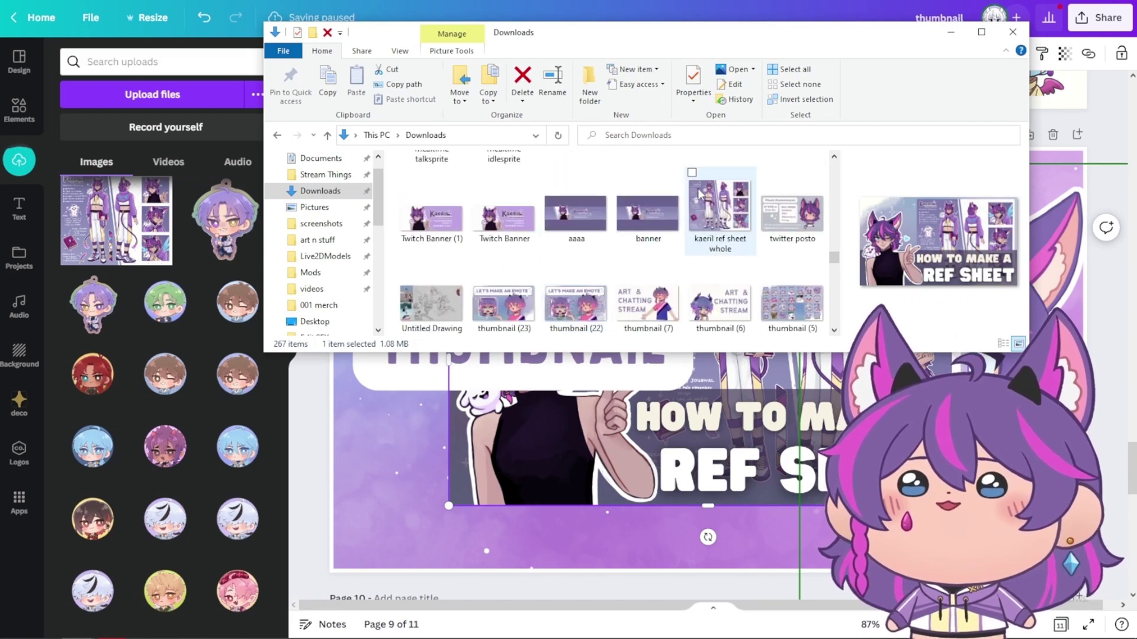
{"action": "scroll", "coordinate": [598, 249], "scroll_direction": "down", "scroll_amount": 2}
{"action": "left_click", "coordinate": [594, 191]}
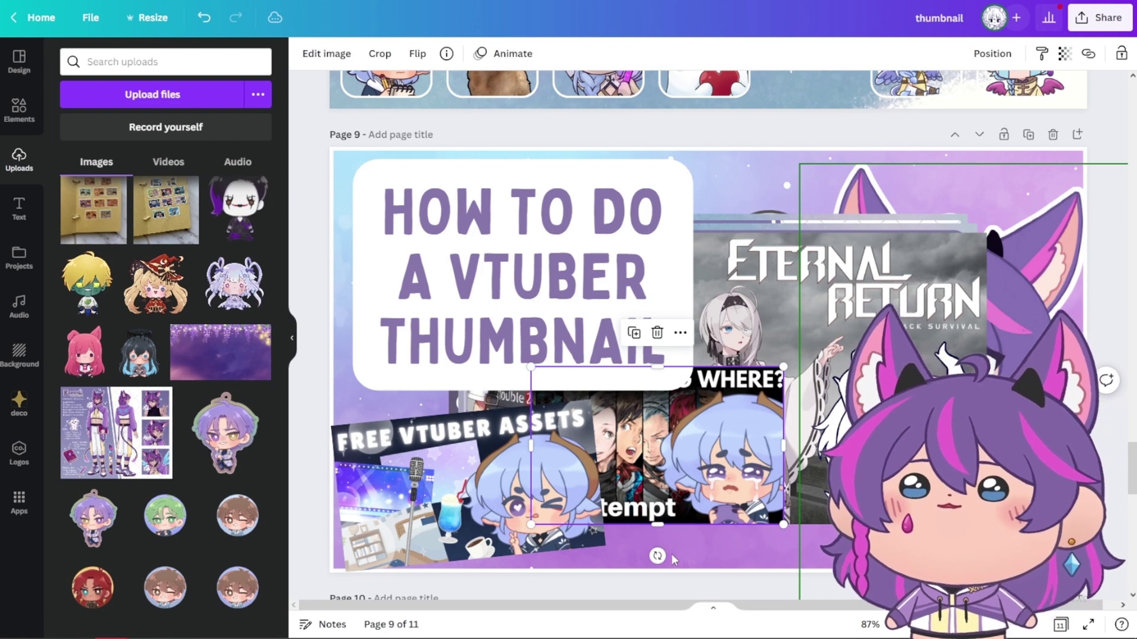
{"action": "left_click_drag", "start_coordinate": [657, 555], "coordinate": [673, 560]}
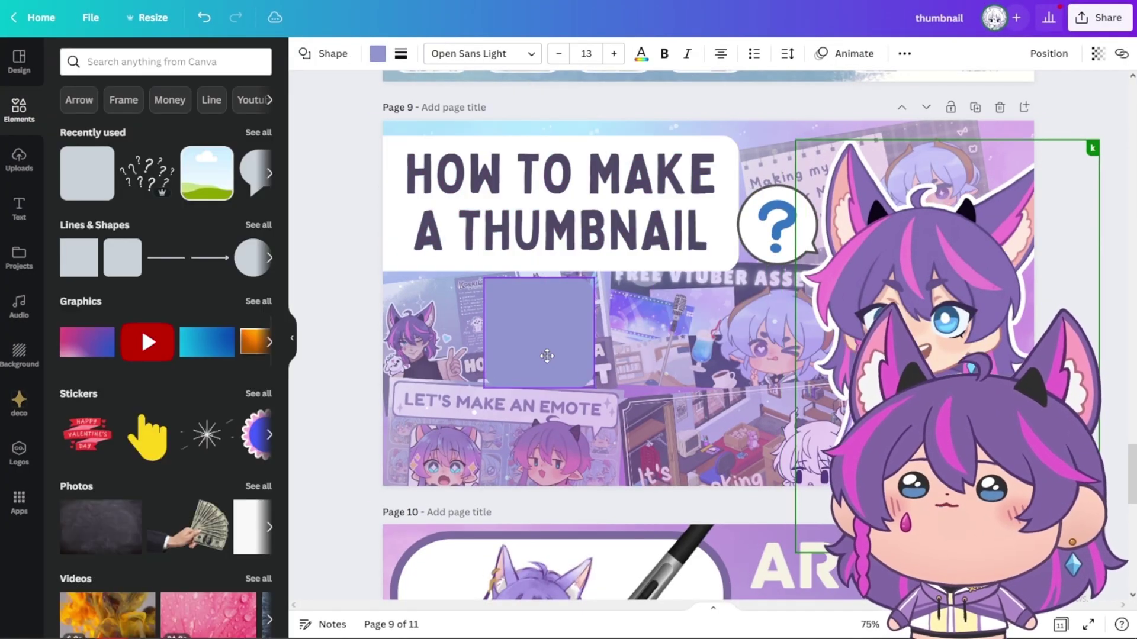
Stretch the purple square into a wide subtitle bar, and move it with the "FOR VTUBERS" text up directly beneath the heading
{"action": "left_click_drag", "start_coordinate": [585, 361], "coordinate": [764, 334]}
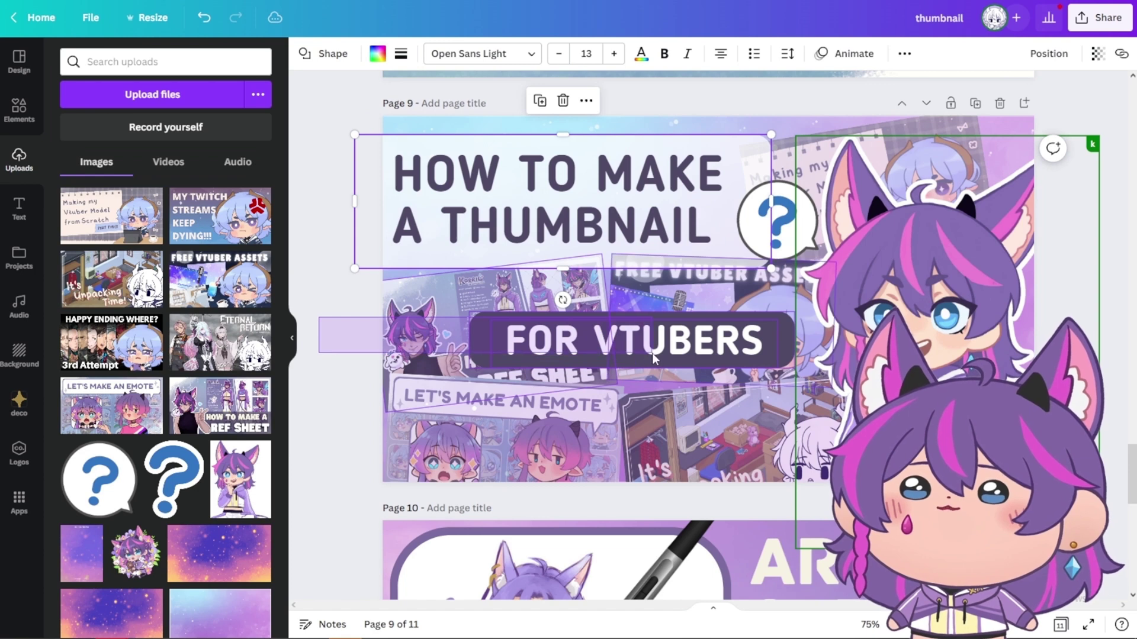
{"action": "left_click", "coordinate": [507, 329]}
{"action": "left_click", "coordinate": [508, 329]}
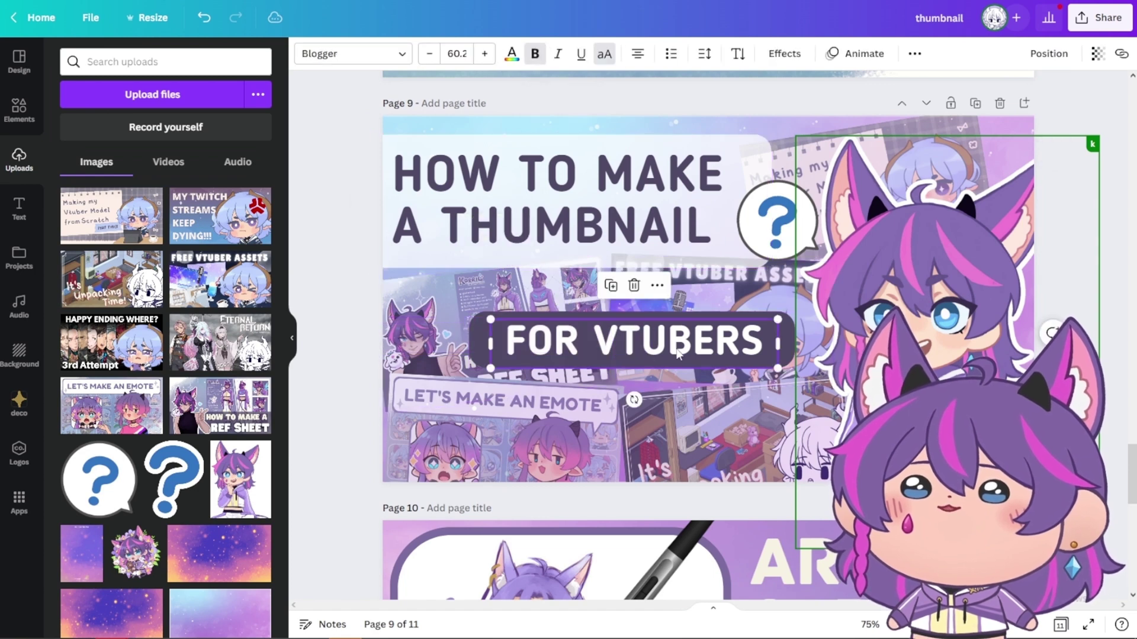
{"action": "left_click", "coordinate": [773, 347]}
{"action": "left_click_drag", "start_coordinate": [765, 353], "coordinate": [767, 294]}
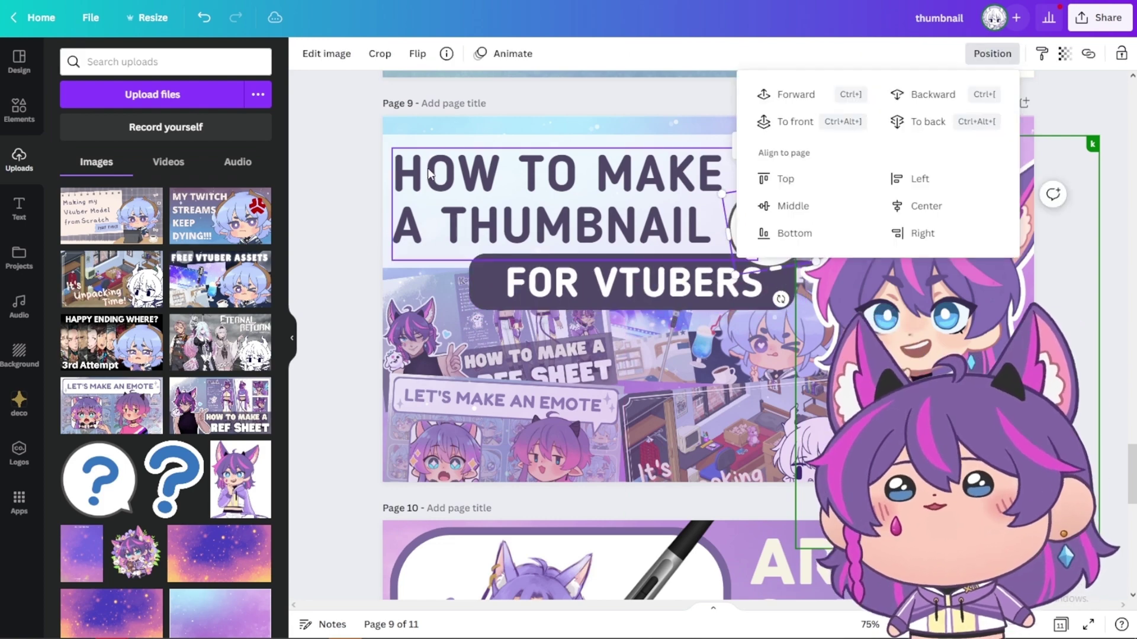
Select the "HOW TO MAKE A THUMBNAIL" heading together with the translucent white box behind it
{"action": "left_click", "coordinate": [430, 175]}
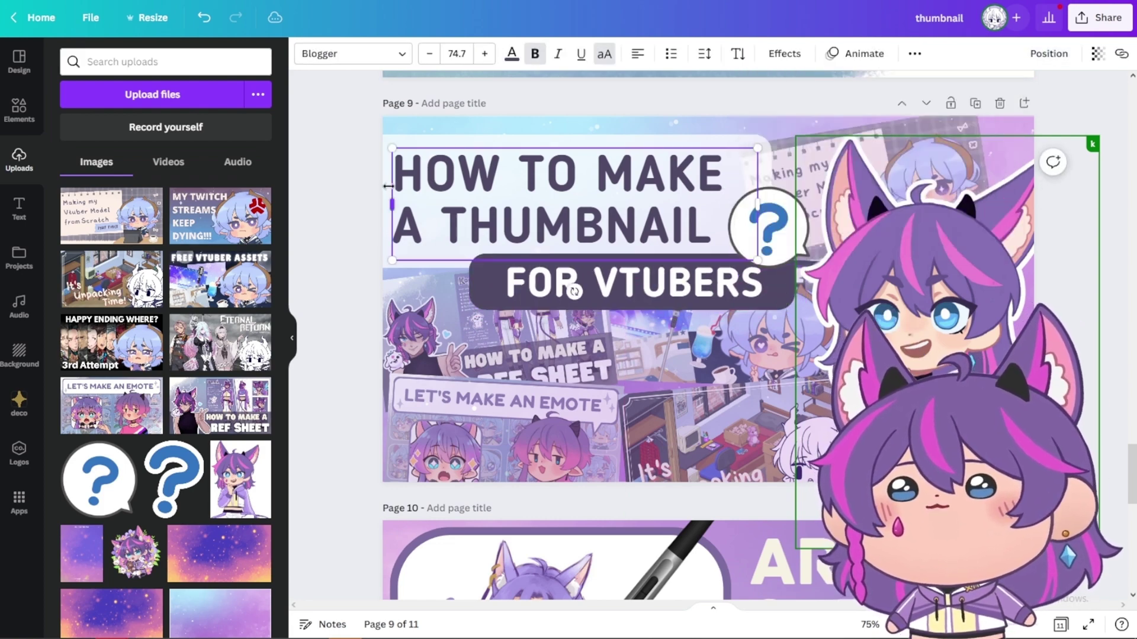
{"action": "left_click", "coordinate": [451, 145], "text": "shift"}
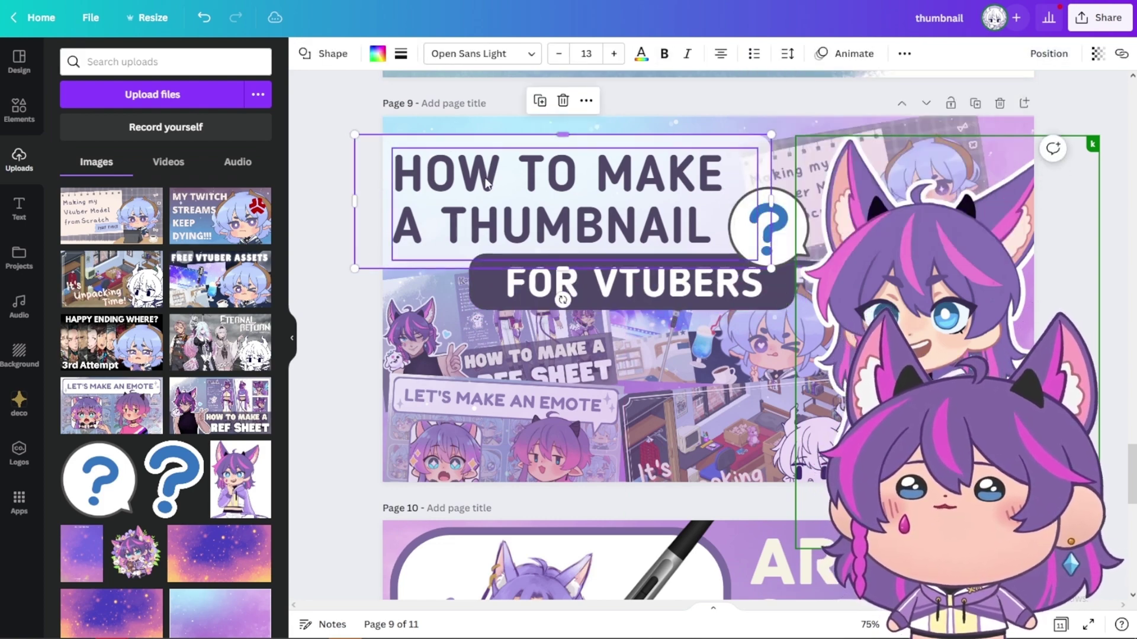